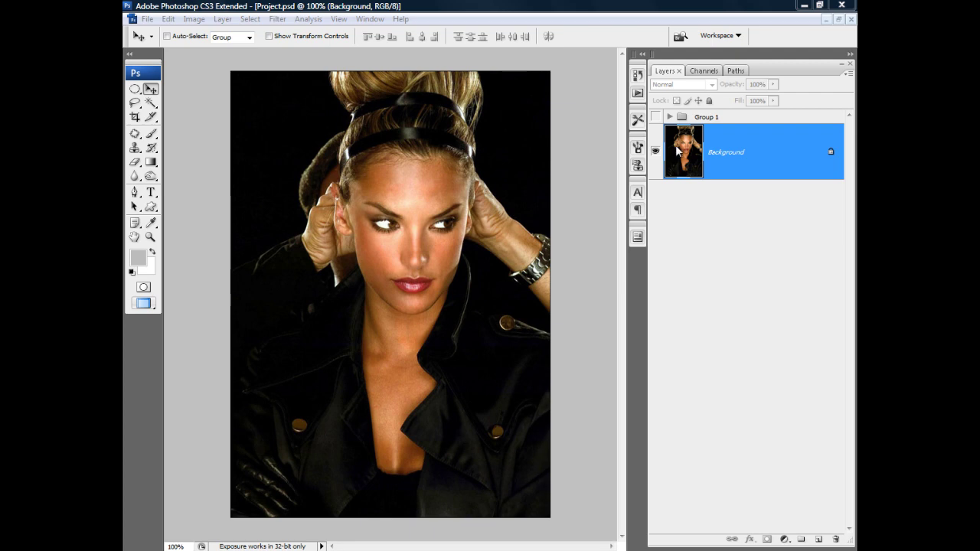
- Toggle the visibility of Group 1 to compare the retouched portrait with the original, leaving the group hidden
click(656, 116)
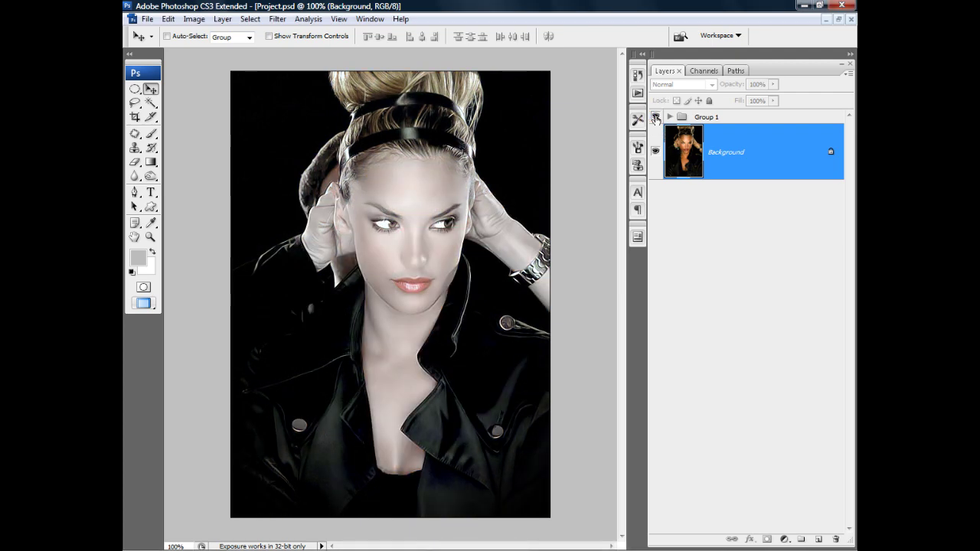
click(656, 116)
click(655, 116)
click(655, 116)
click(655, 116)
click(656, 117)
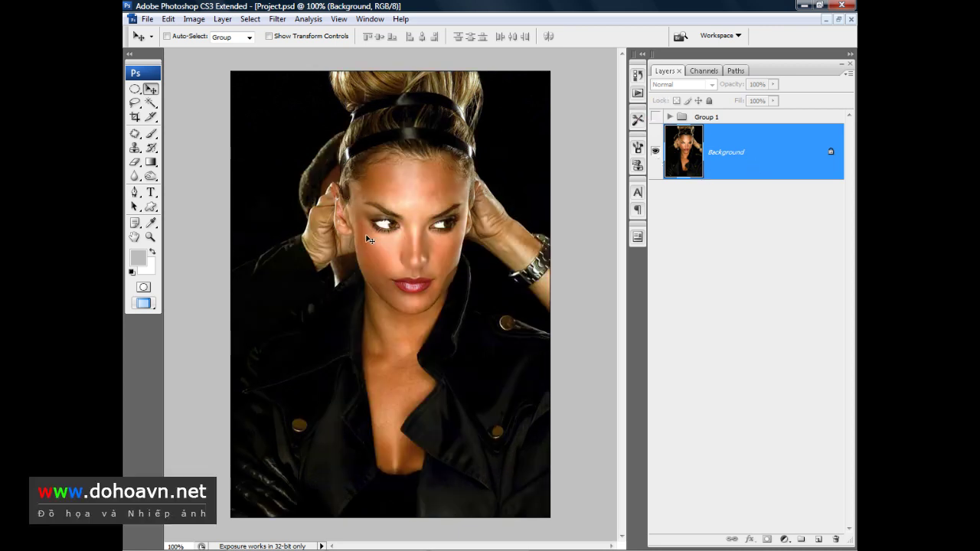
- Duplicate the Background layer within the same document
right_click(726, 154)
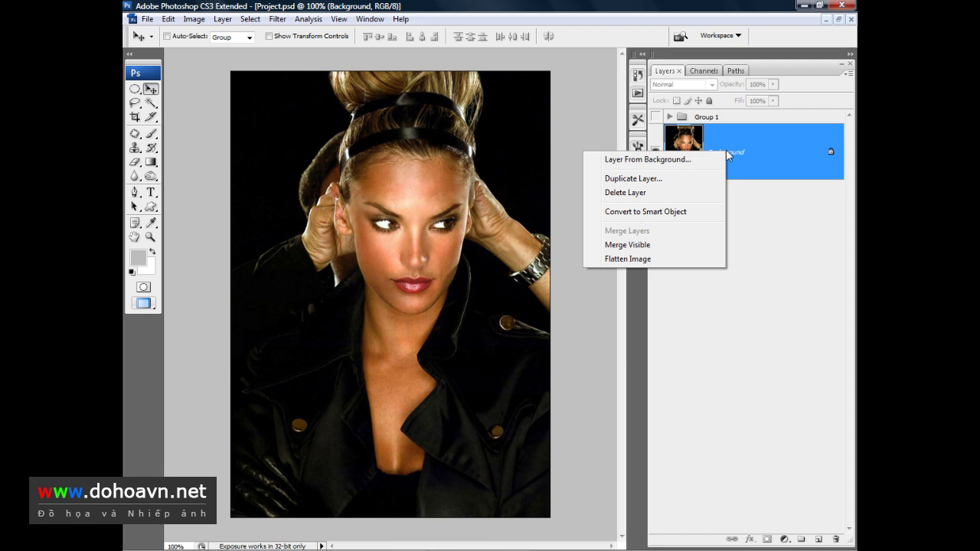
click(624, 179)
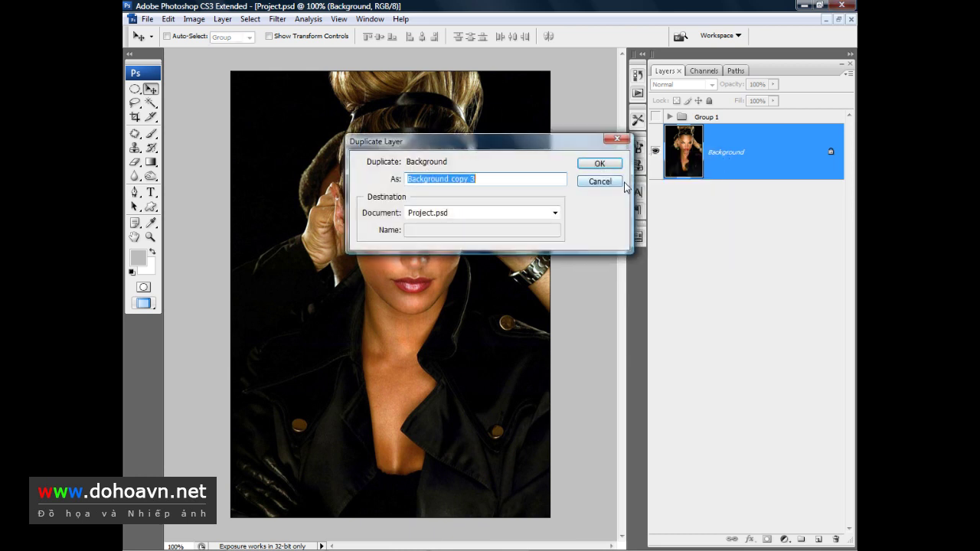
click(598, 164)
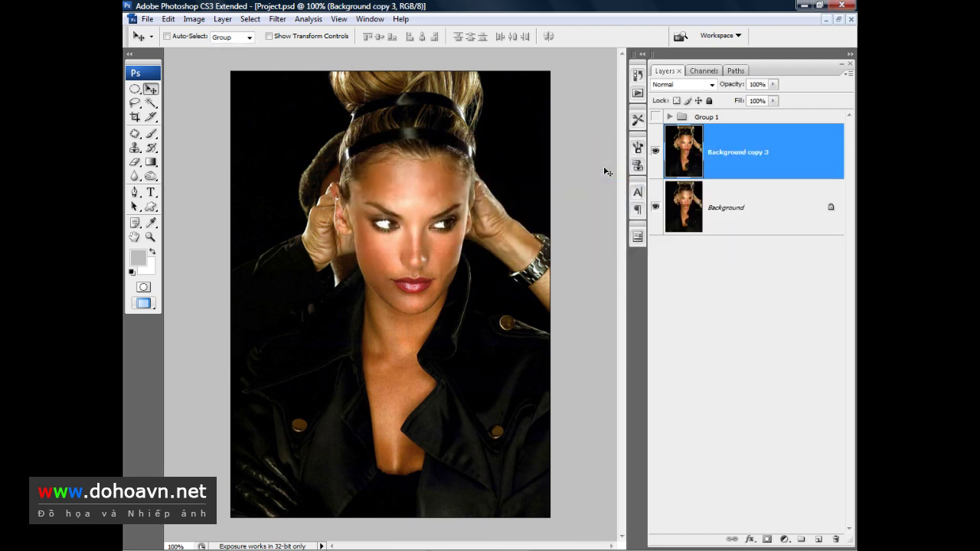
- Apply Match Color to the duplicated layer with Neutralize enabled and Color Intensity set to 70
click(193, 18)
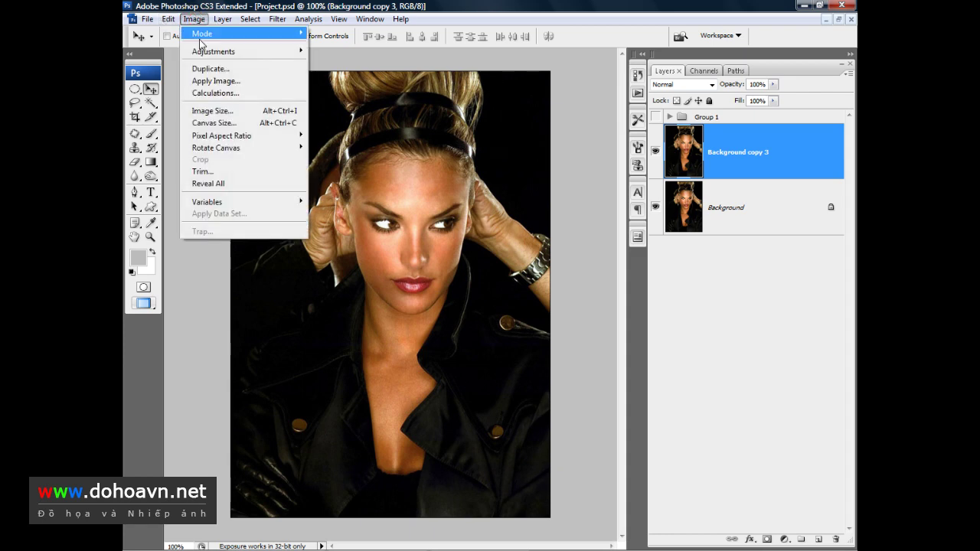
mouse_move(205, 57)
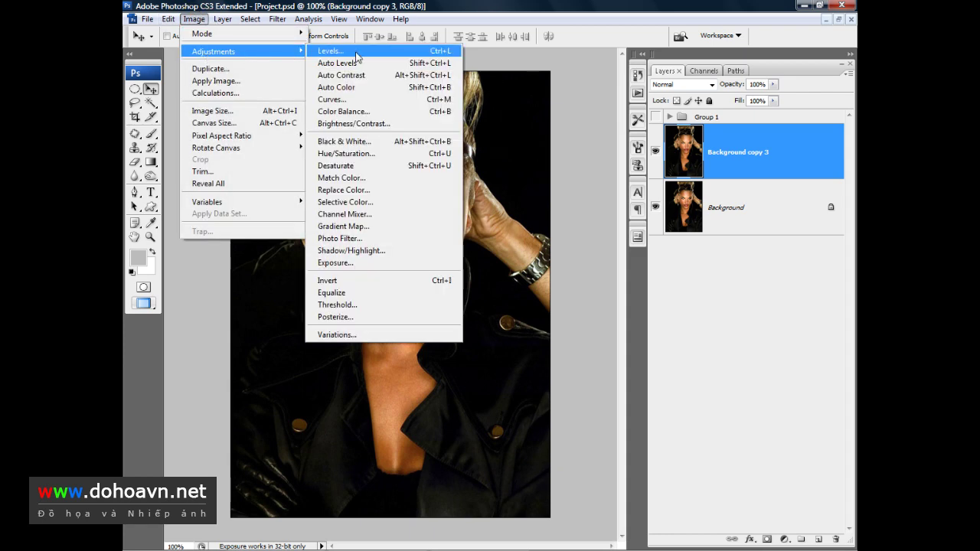
click(339, 177)
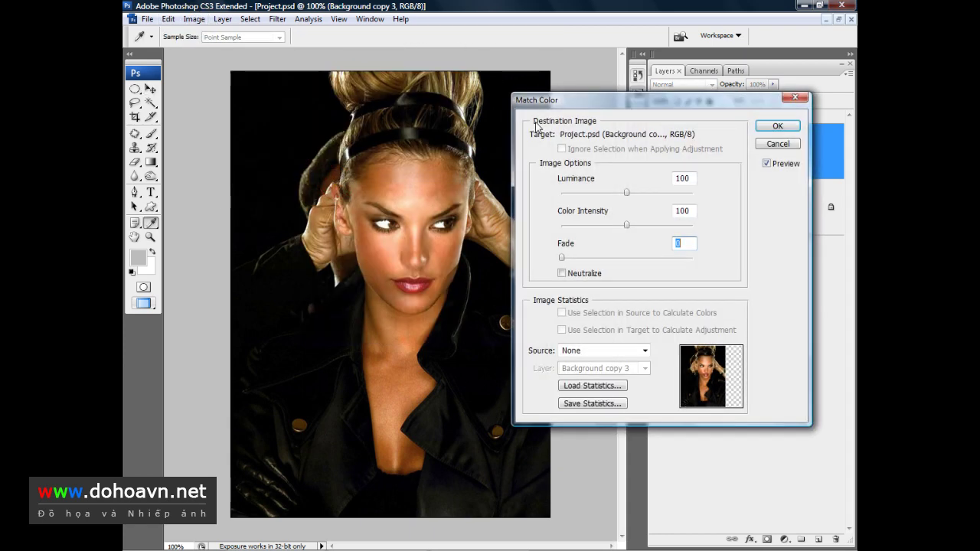
click(562, 279)
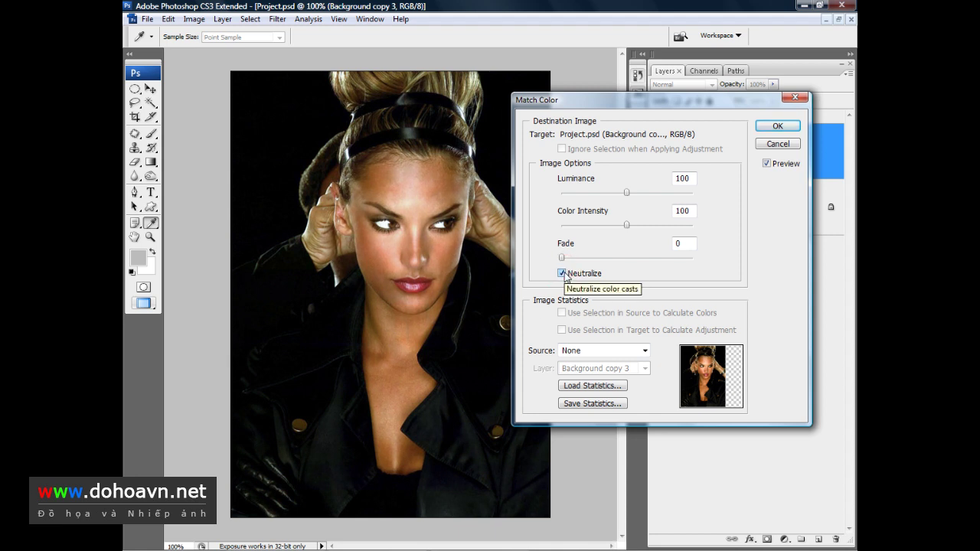
click(562, 273)
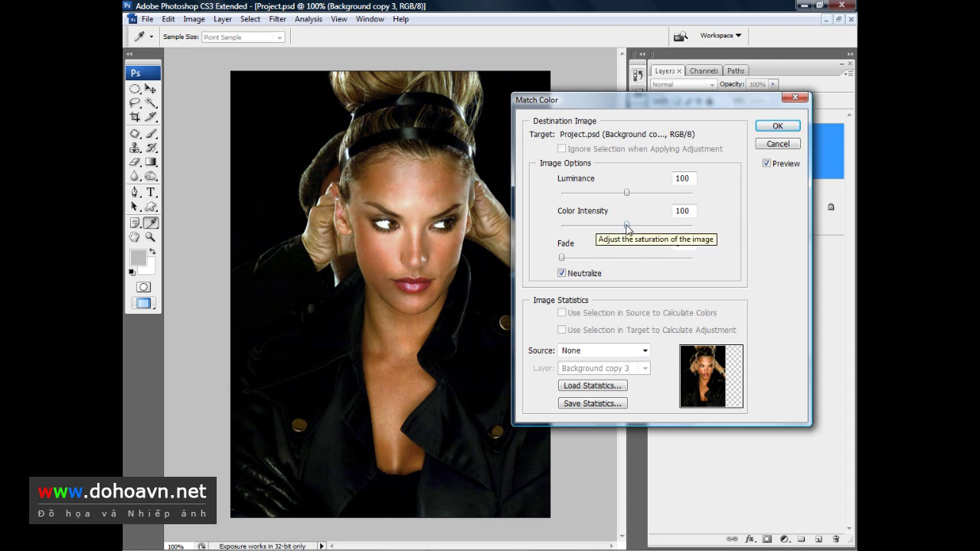
drag(626, 225, 608, 231)
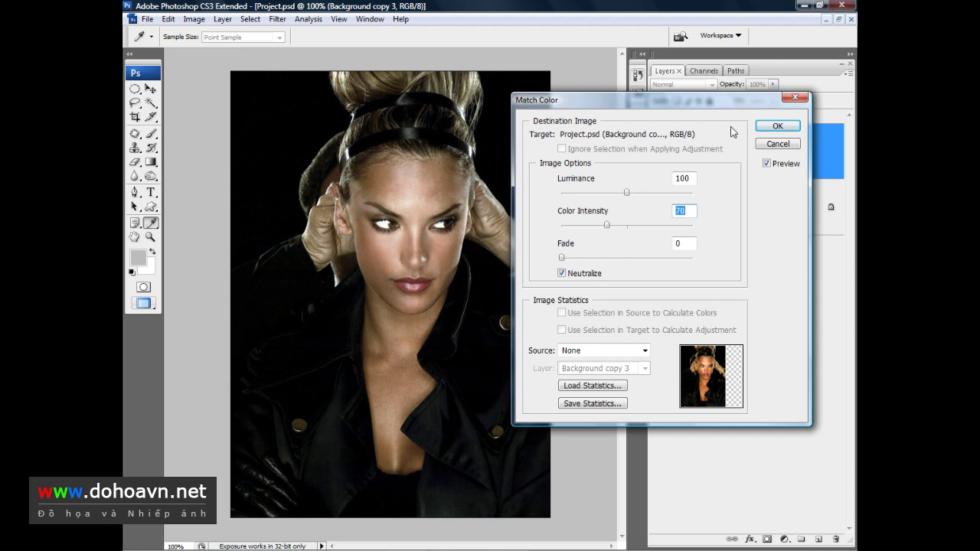
click(778, 126)
key(z)
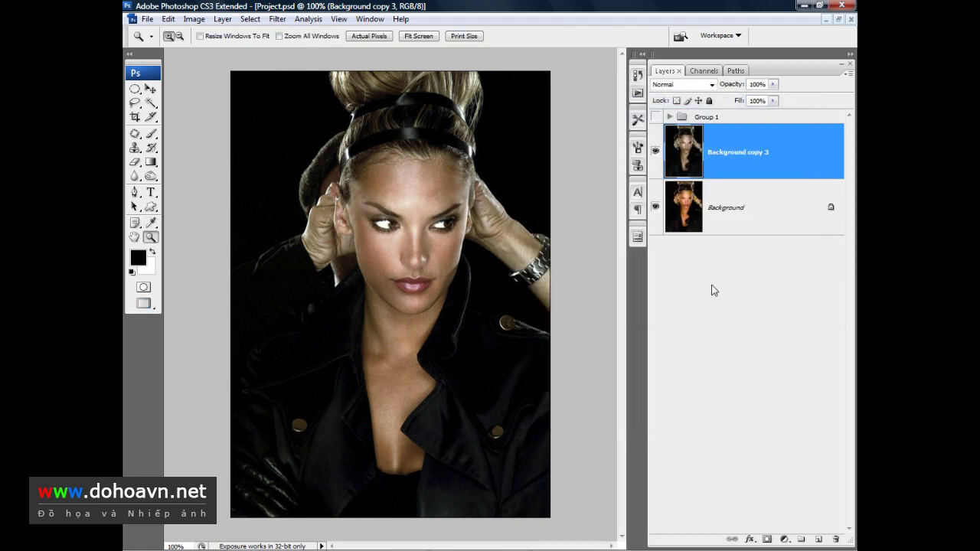
- Try the Screen blend mode on the Background copy 3 layer and restore it to Normal
click(716, 207)
click(728, 159)
click(711, 84)
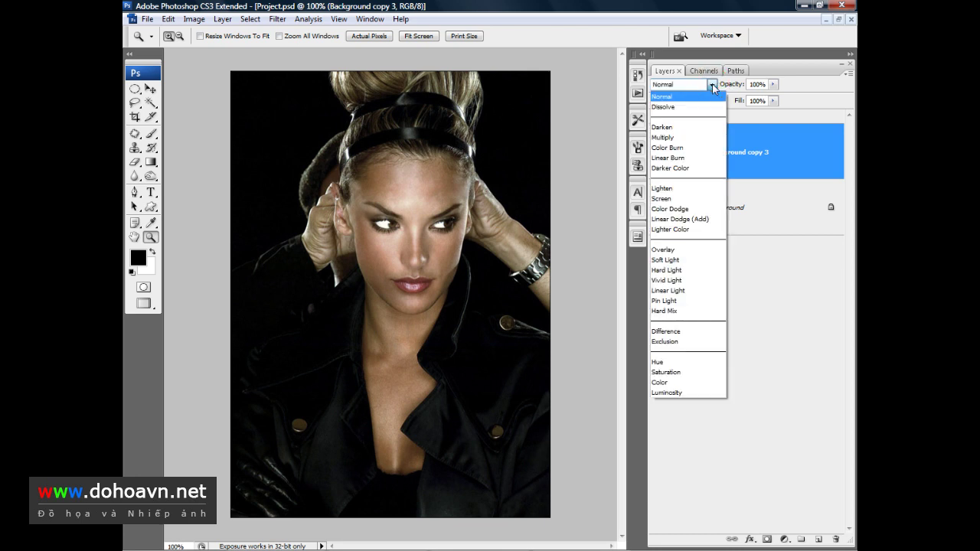
click(661, 198)
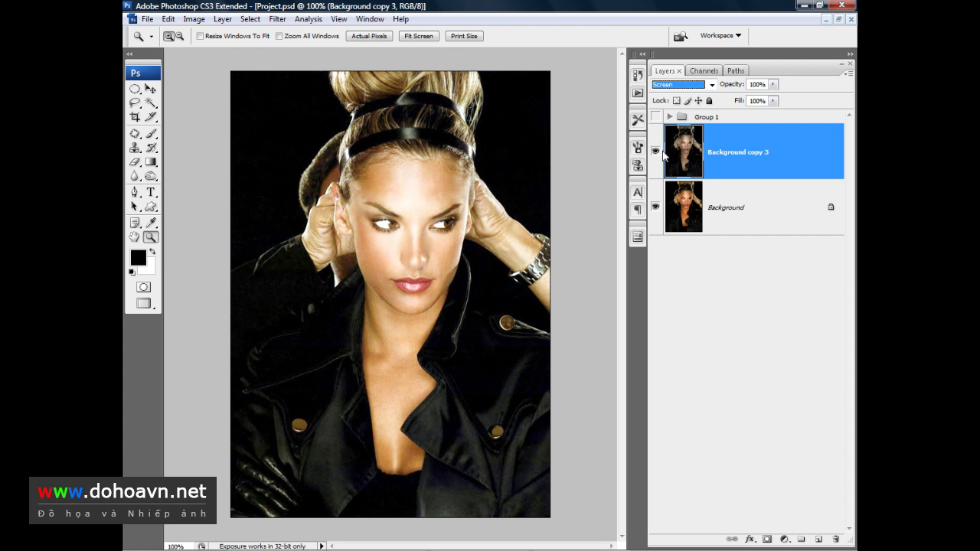
click(710, 84)
click(695, 98)
click(728, 265)
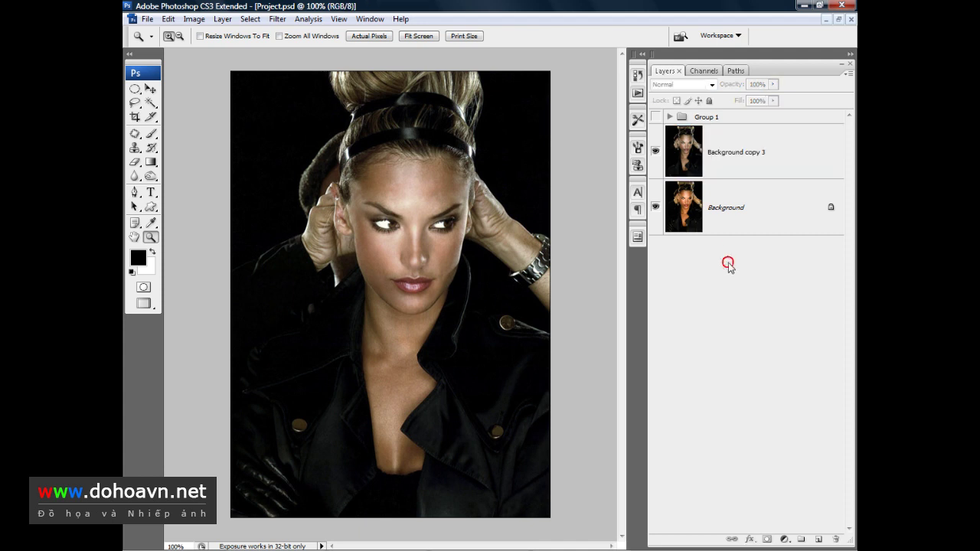
click(730, 154)
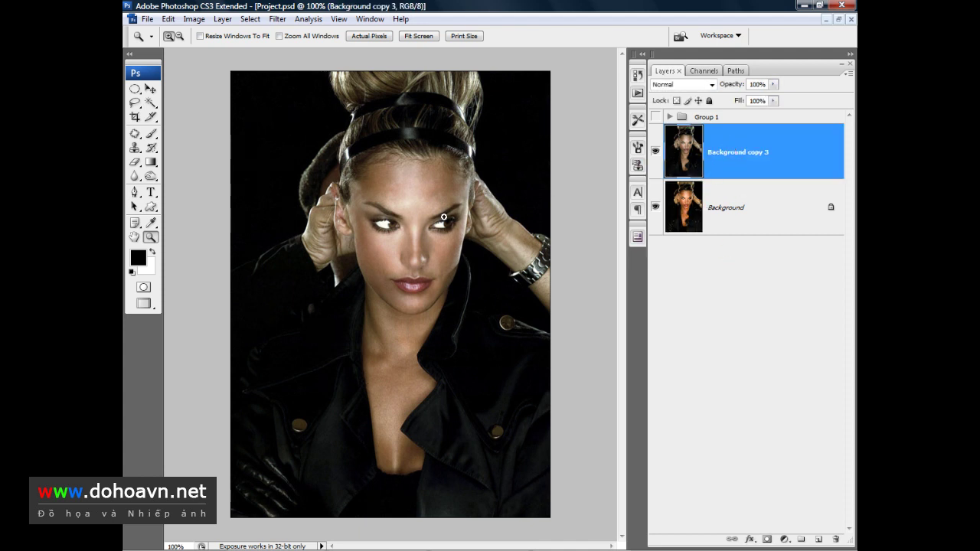
- Mask the Background copy 3 layer with an inverted luminosity selection of the image and set its blend mode to Screen
key(ctrl+alt+grave)
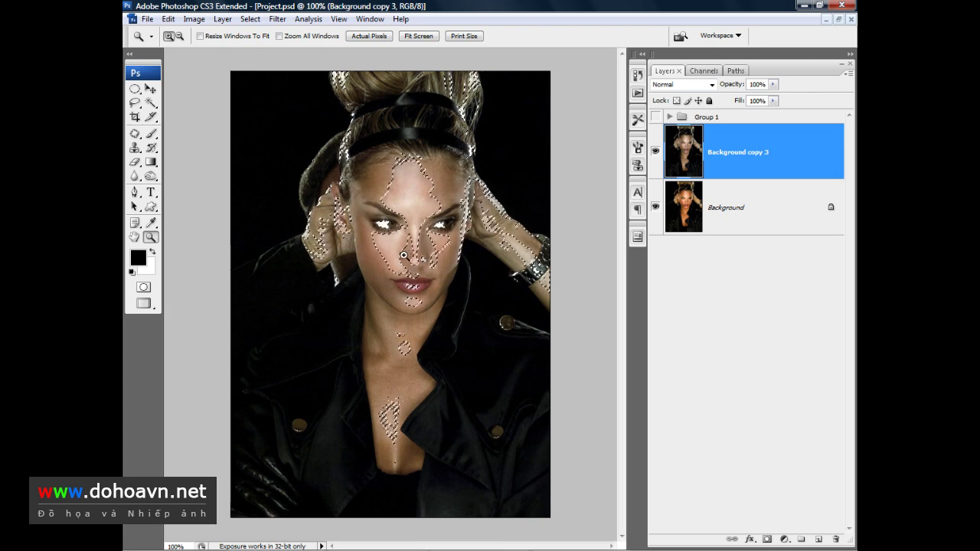
click(249, 18)
click(255, 69)
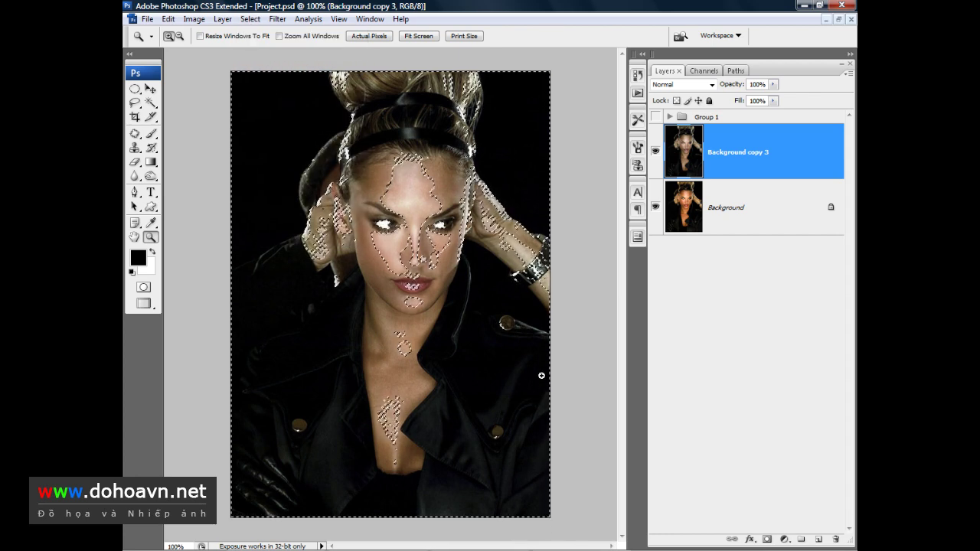
click(766, 540)
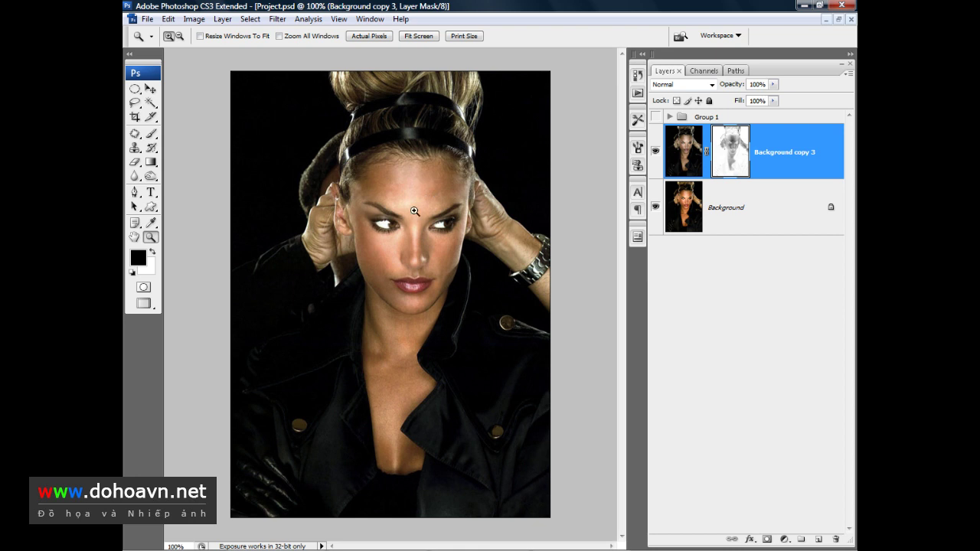
click(693, 86)
click(657, 200)
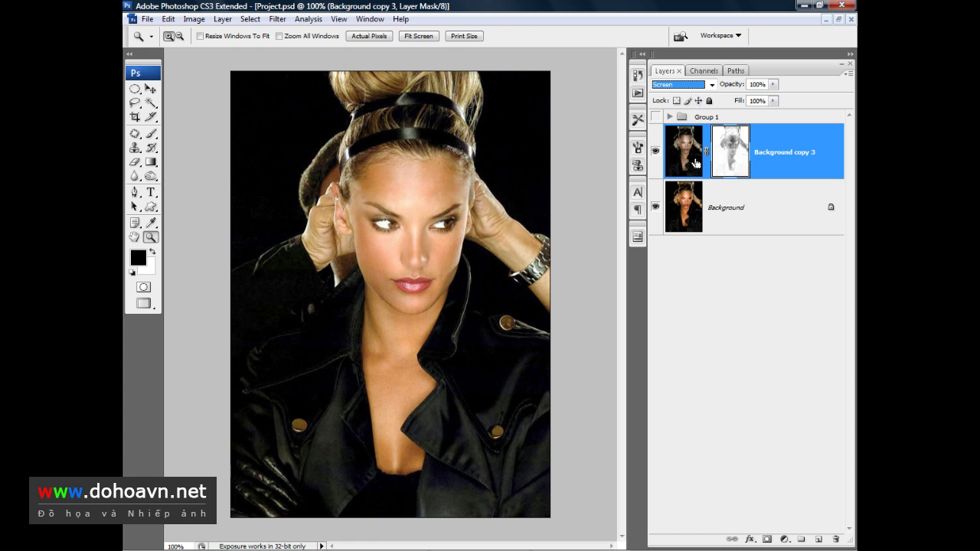
- Stamp all visible layers into a new merged layer and duplicate that layer
key(ctrl+shift+alt+e)
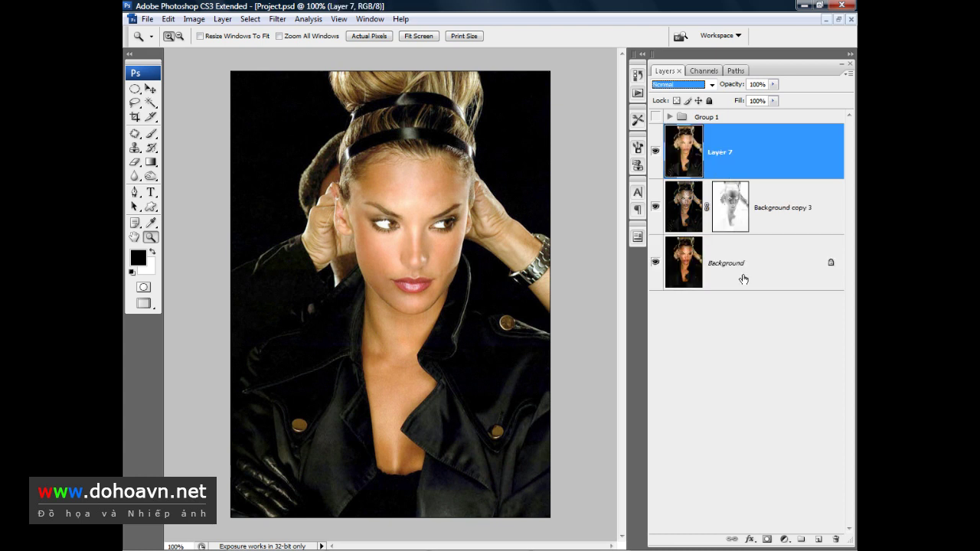
right_click(717, 149)
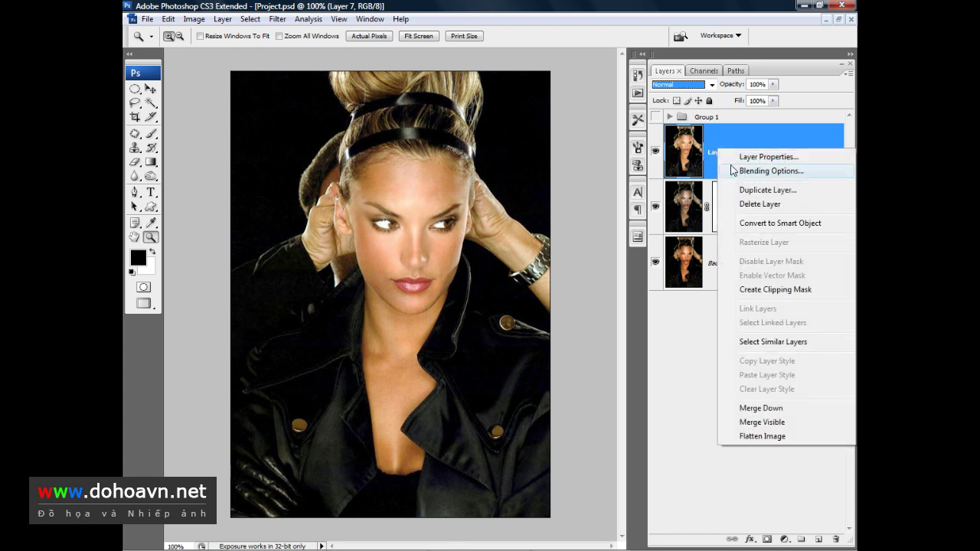
click(749, 192)
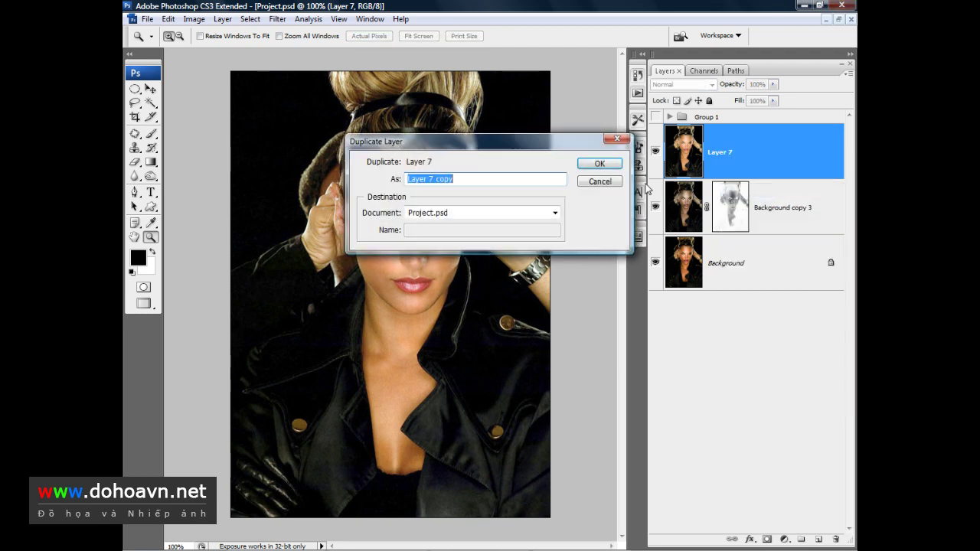
click(597, 165)
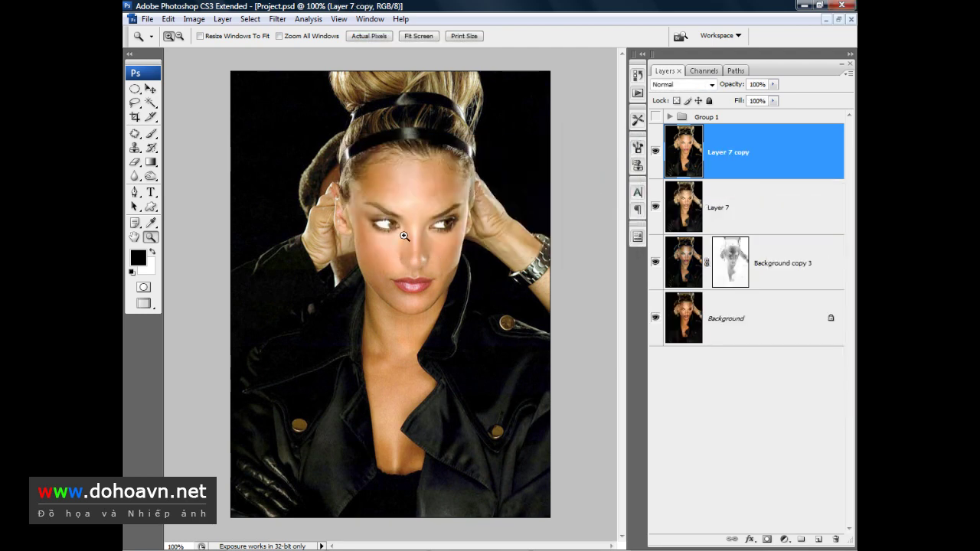
- Open the Neat Image Reduce Noise filter for the Layer 7 copy layer
click(428, 225)
drag(414, 285, 436, 234)
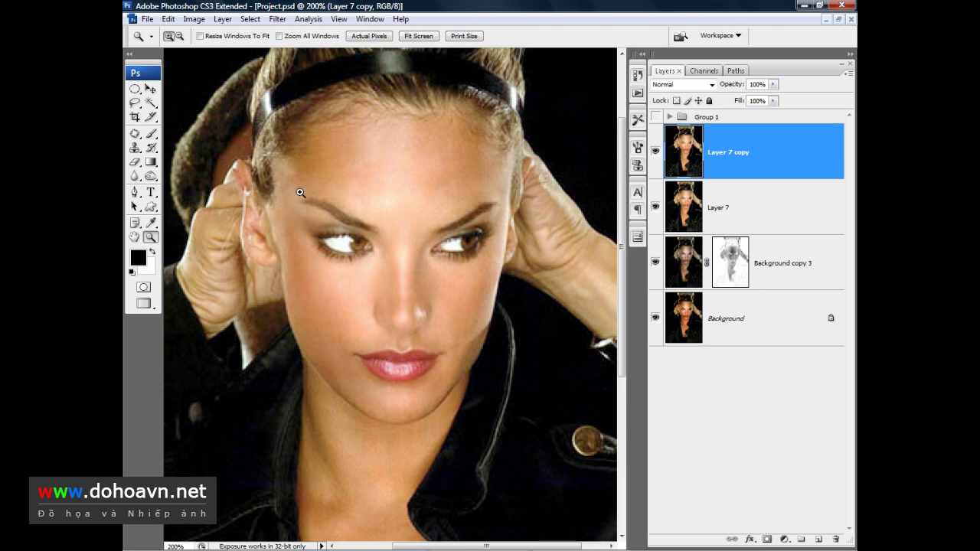
click(278, 19)
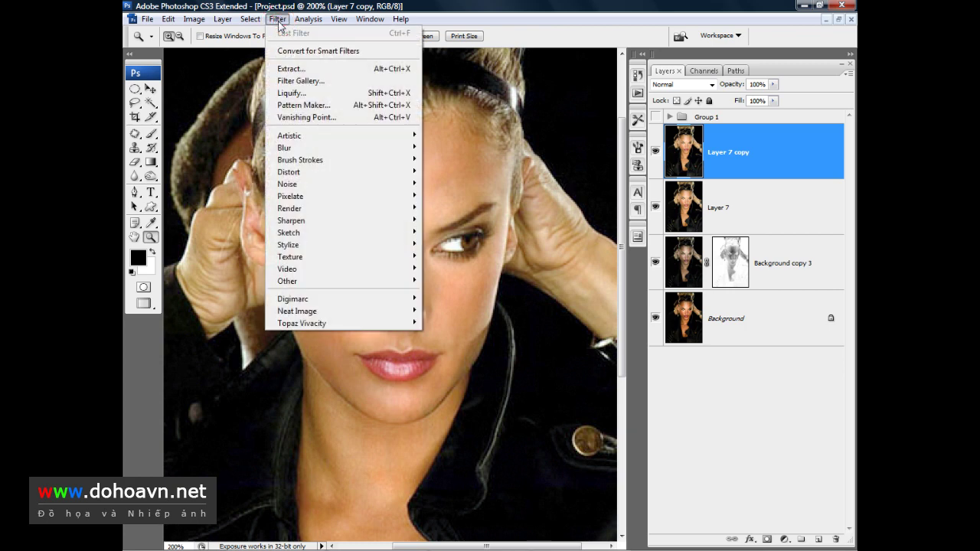
mouse_move(314, 311)
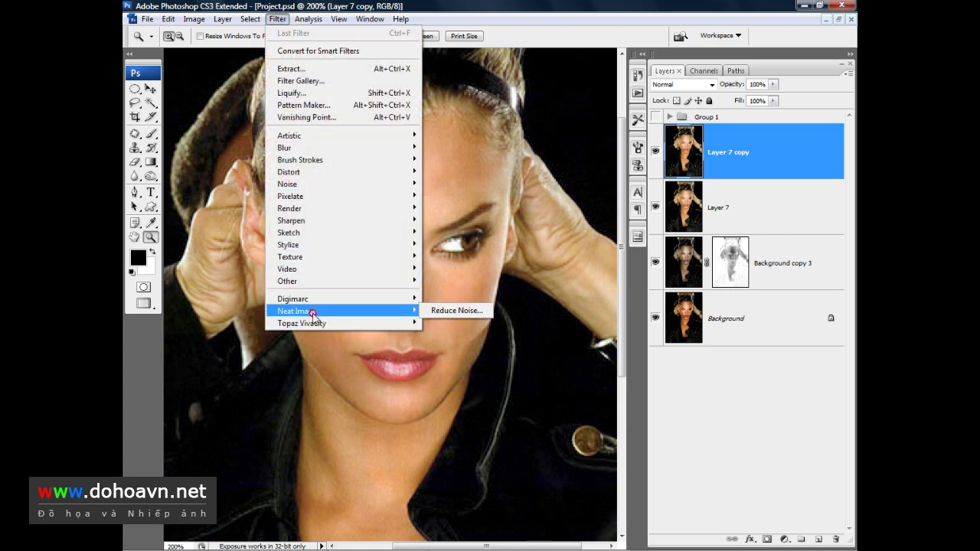
click(455, 311)
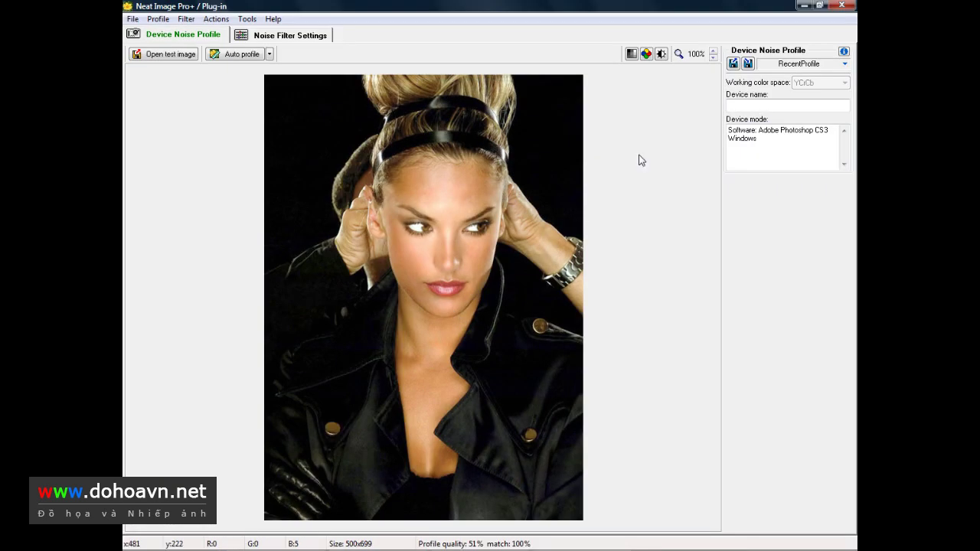
- Preview the noise filter over the face, set the luminance channel noise level to +20%, and apply the filter
click(713, 52)
drag(554, 175, 530, 264)
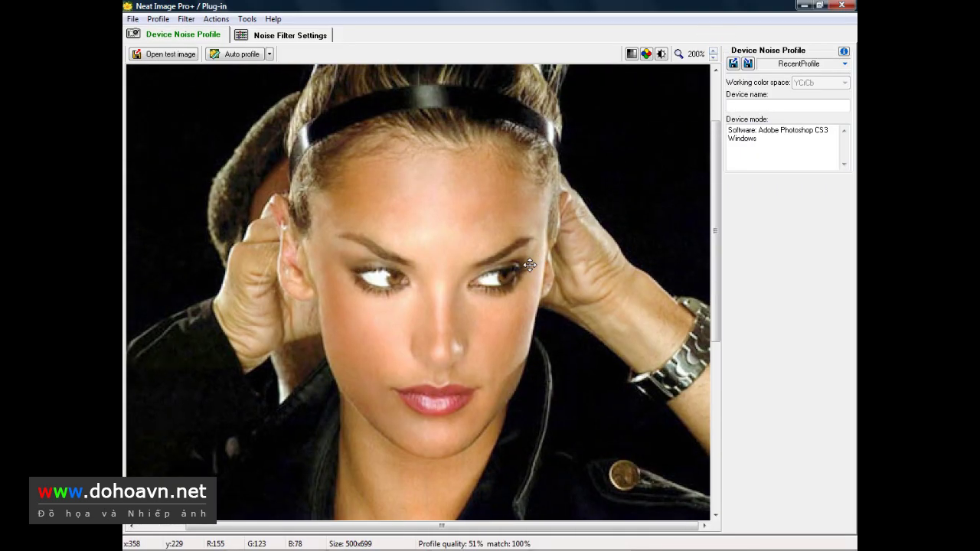
click(260, 36)
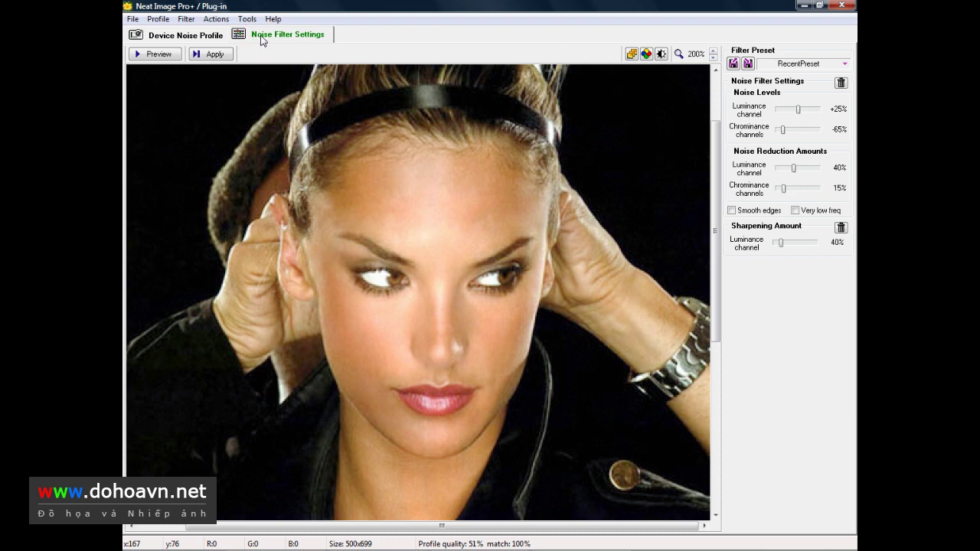
drag(269, 155, 582, 480)
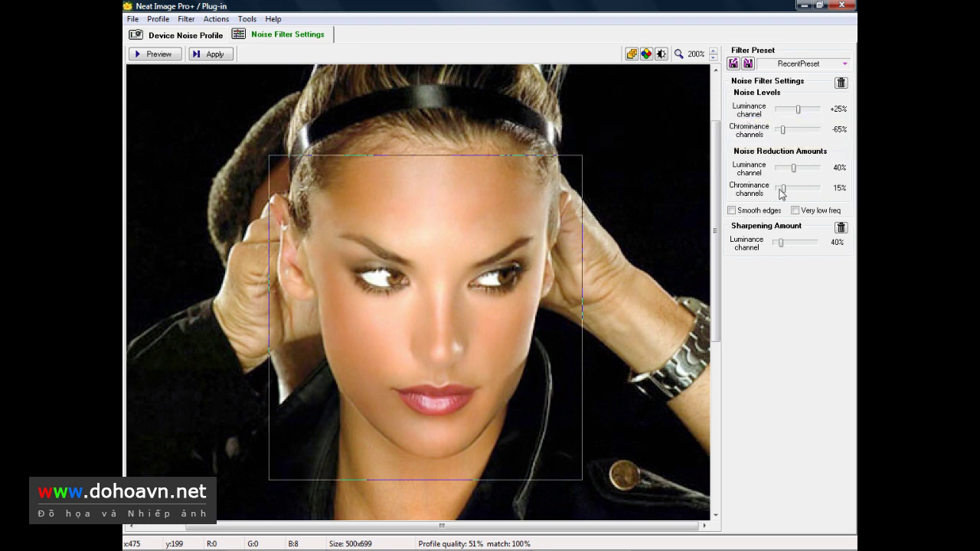
drag(798, 110, 794, 109)
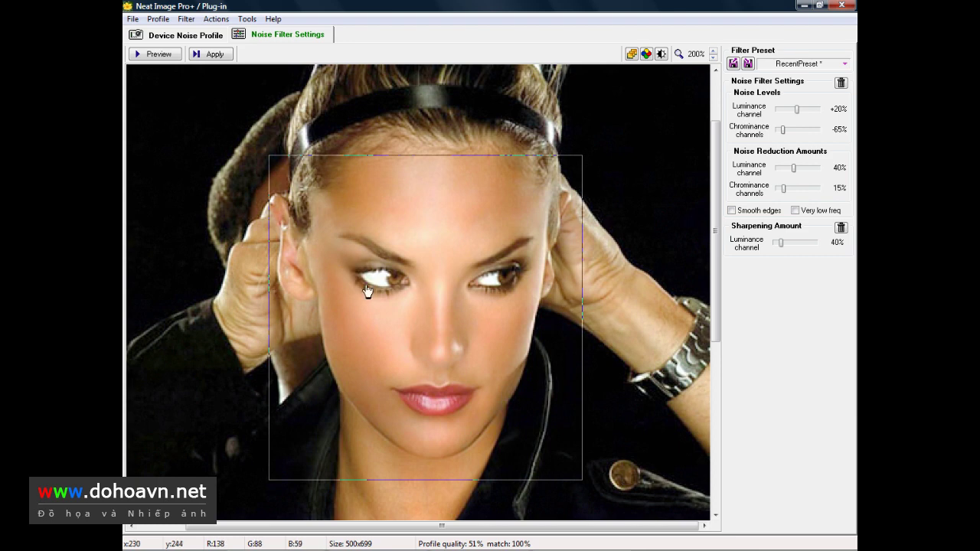
click(208, 54)
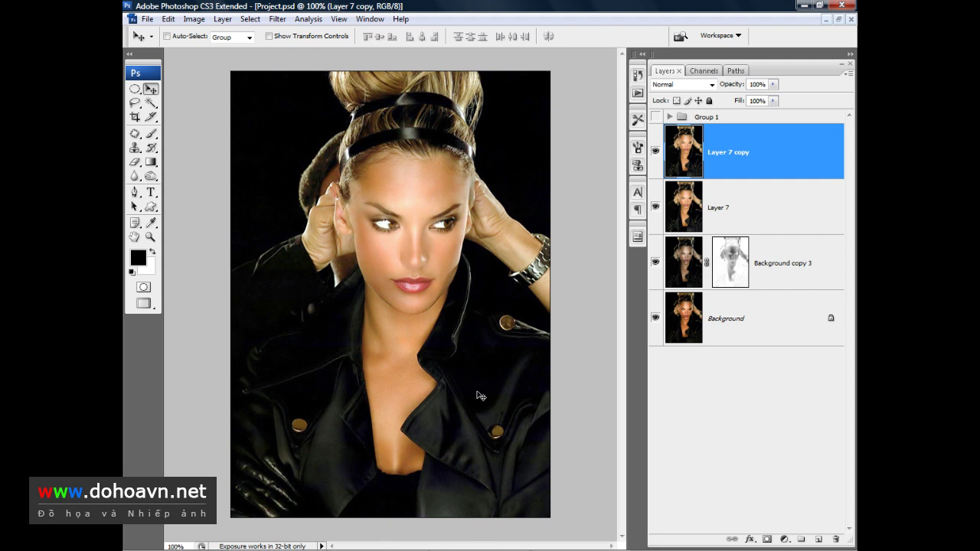
- Add a layer mask to Layer 7 copy and paint it black over the clothing and hair with a soft 114 px brush
click(767, 540)
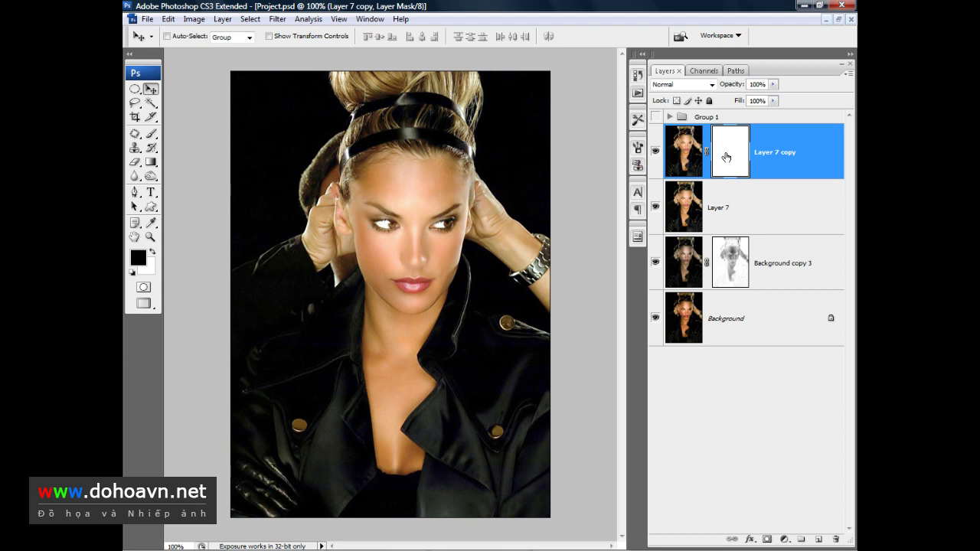
click(152, 136)
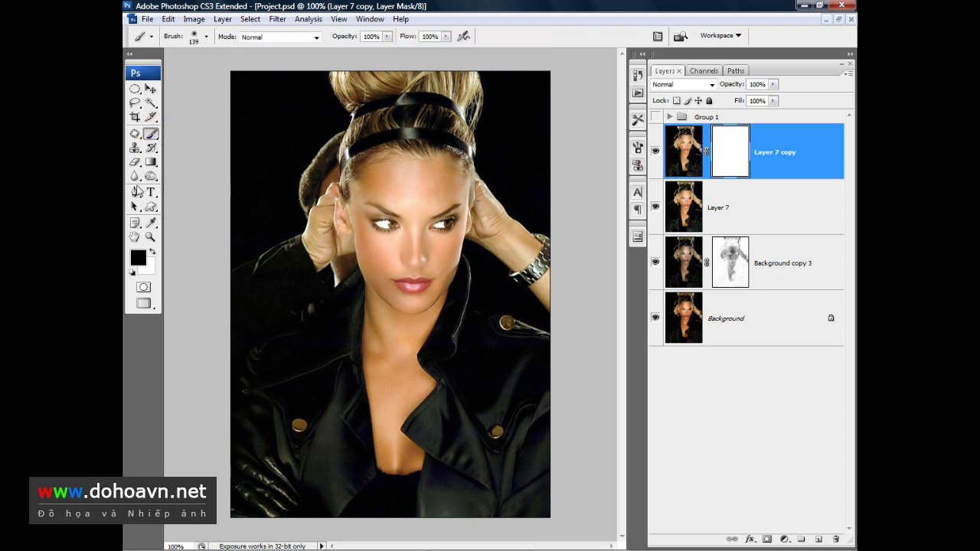
click(152, 252)
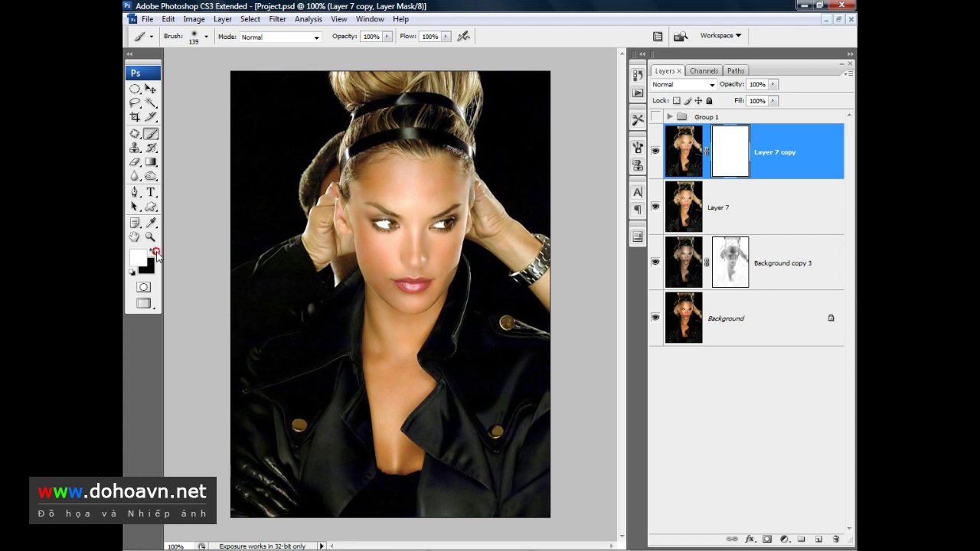
click(152, 252)
click(152, 252)
click(152, 252)
right_click(295, 251)
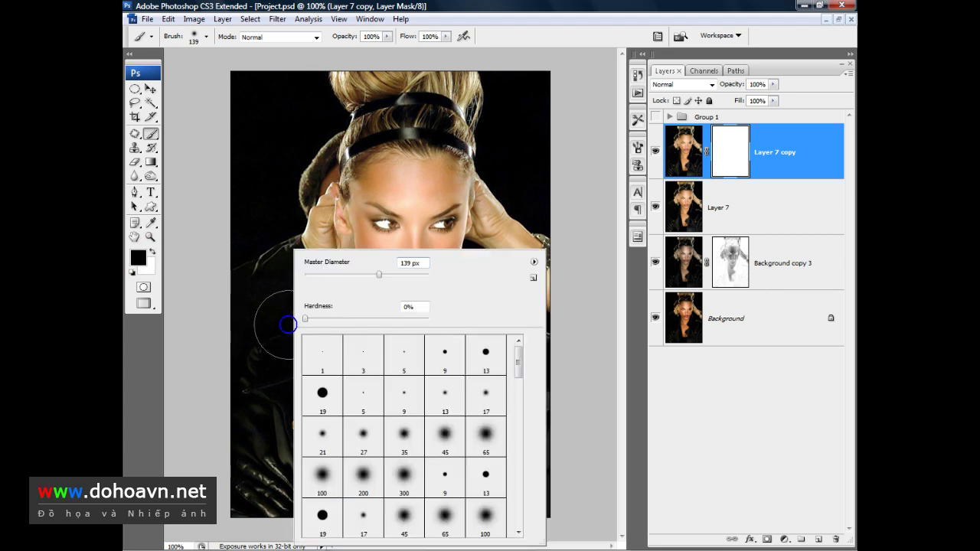
click(334, 466)
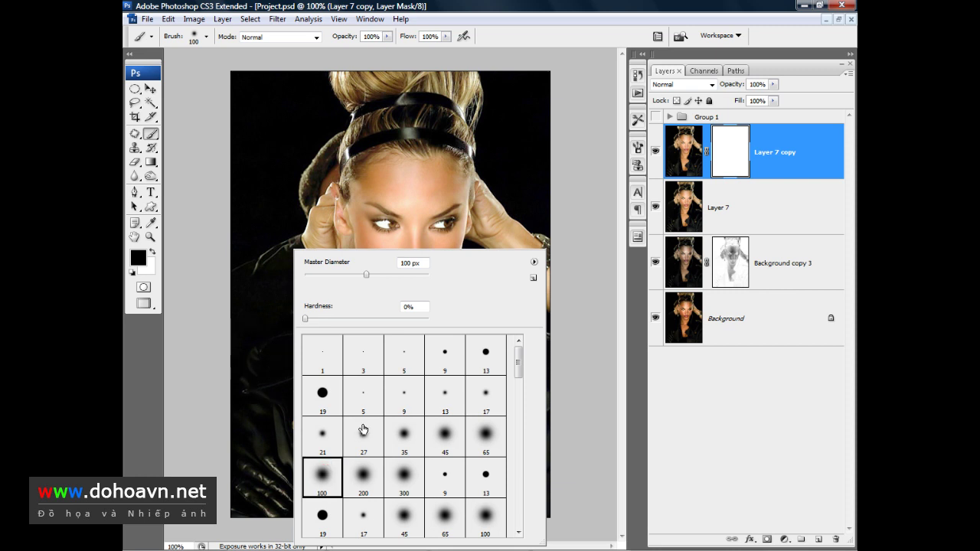
drag(366, 274, 371, 275)
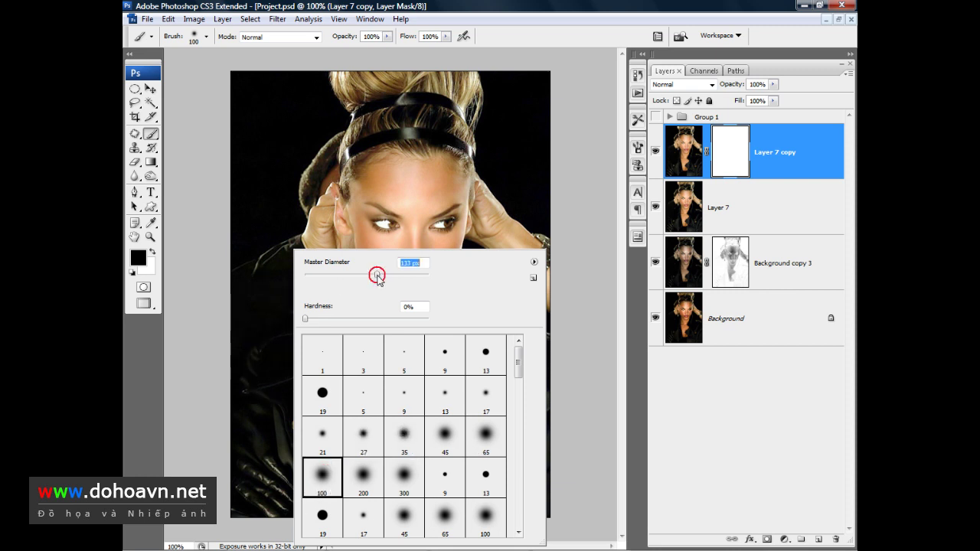
click(299, 275)
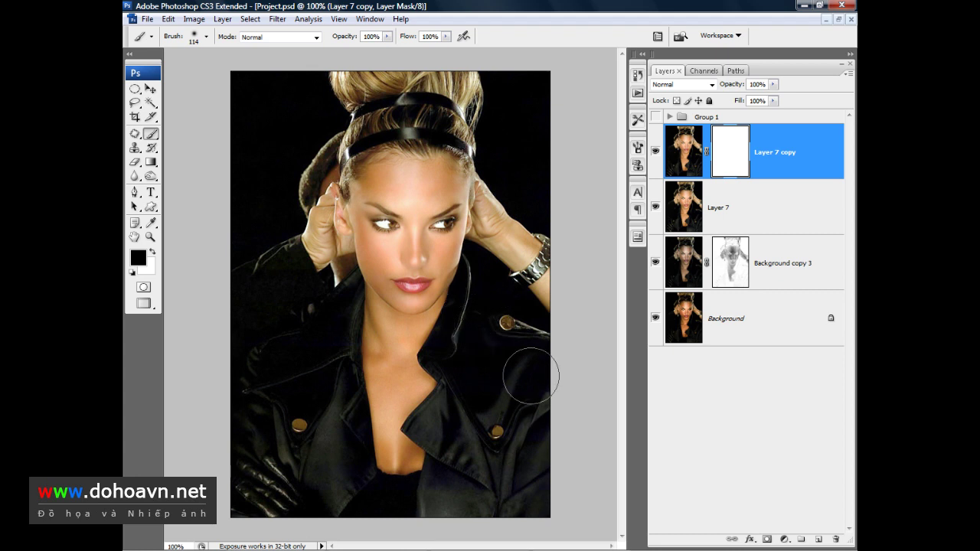
mouse_move(552, 398)
mouse_down()
mouse_move(517, 387)
mouse_move(499, 396)
mouse_move(516, 428)
mouse_up()
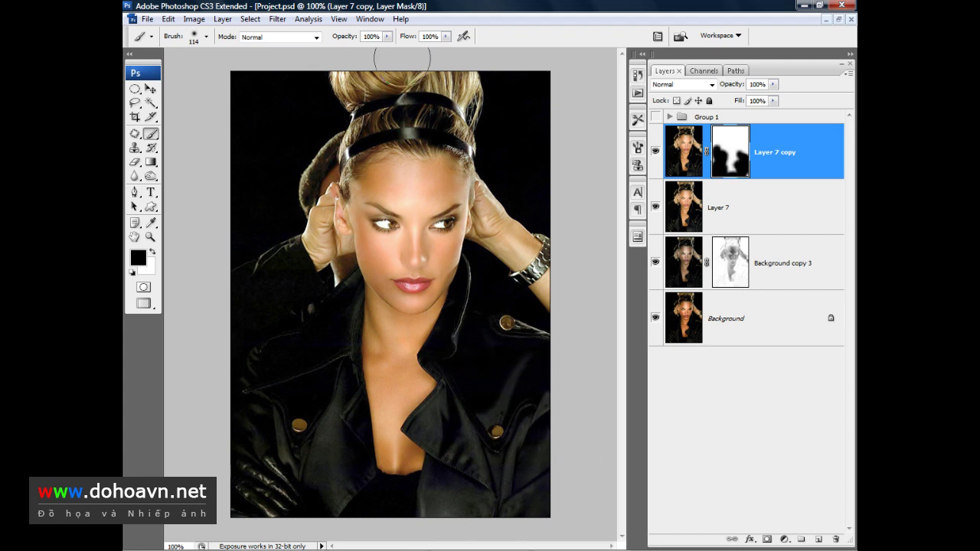
mouse_move(422, 122)
mouse_down()
mouse_move(324, 126)
mouse_move(385, 67)
mouse_up()
- Add a Hue/Saturation adjustment layer above Layer 7 copy with Saturation set to -15
click(784, 539)
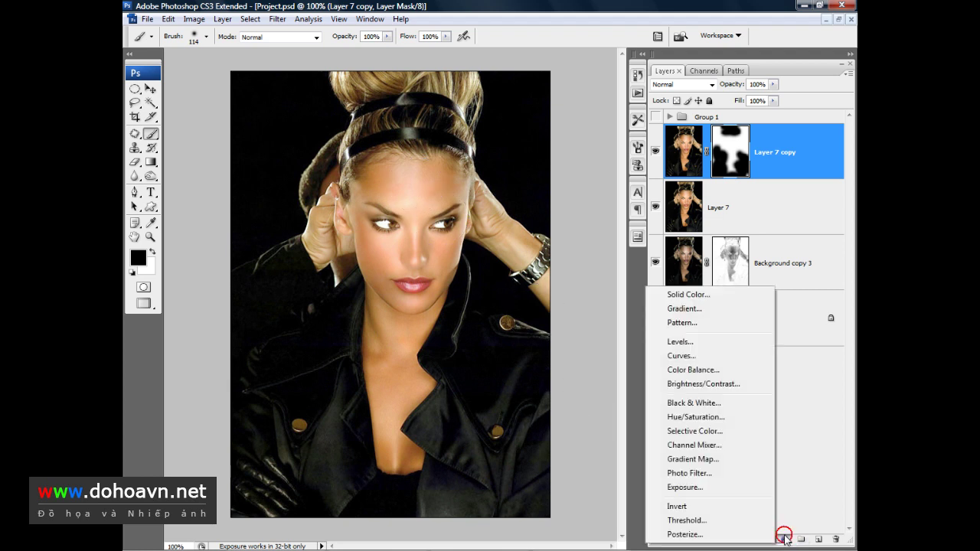
click(695, 418)
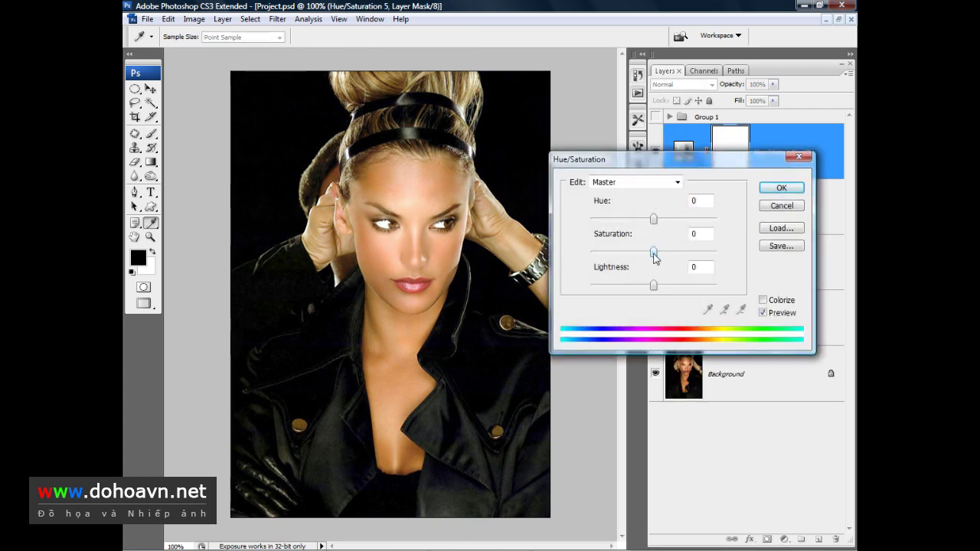
mouse_move(653, 255)
mouse_down()
mouse_move(591, 256)
mouse_move(645, 265)
mouse_up()
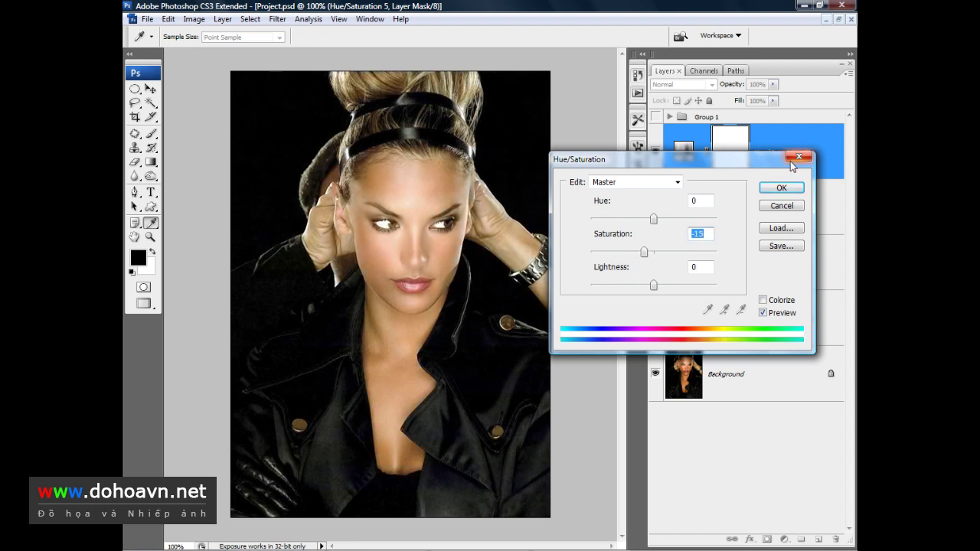
click(781, 188)
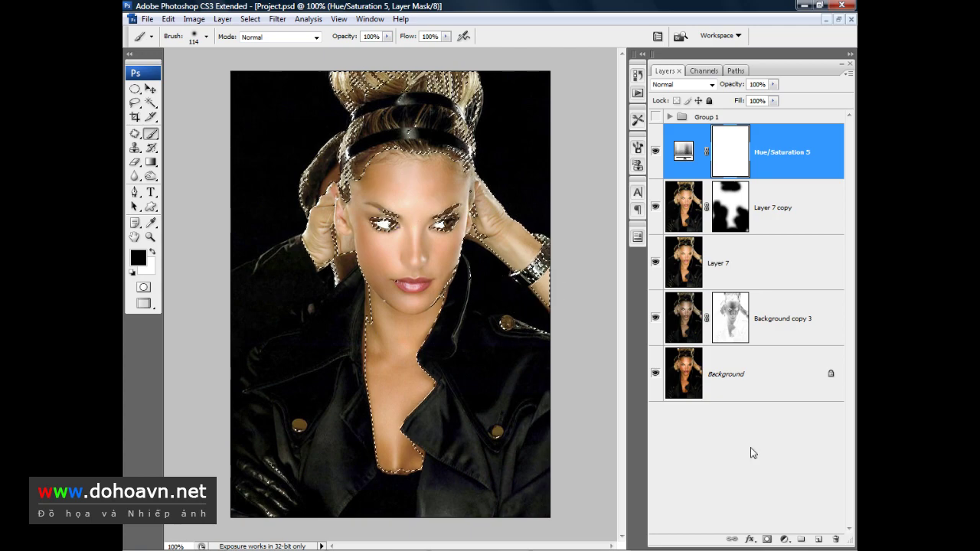
- Load the image's luminosity as a selection and add a Levels adjustment layer through it with the midtone input at 1.20
click(784, 539)
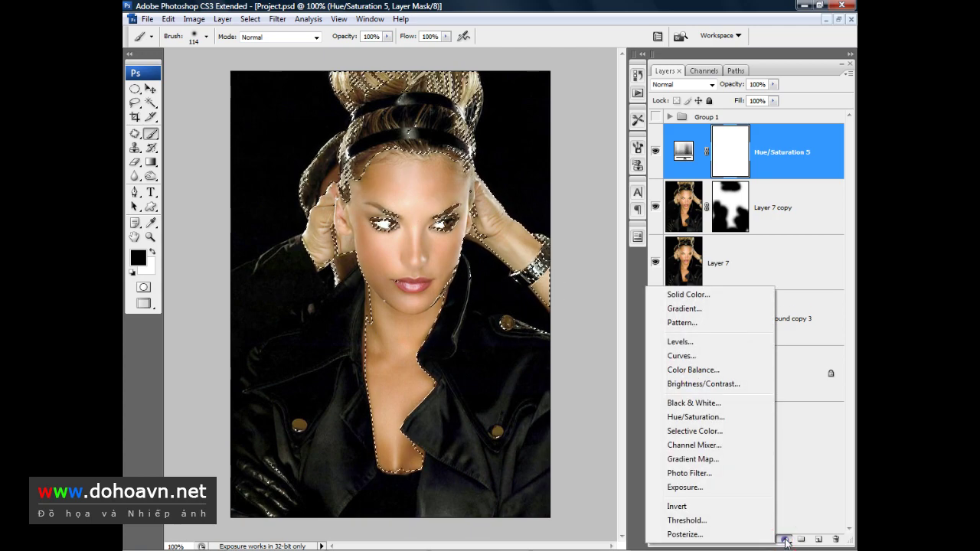
click(686, 340)
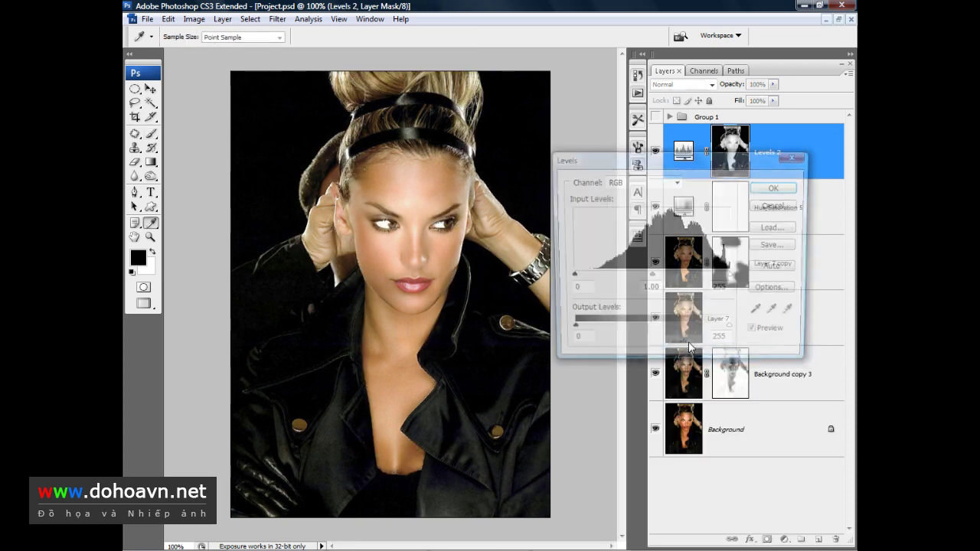
mouse_move(651, 277)
mouse_down()
mouse_move(619, 266)
mouse_move(635, 275)
mouse_up()
double_click(651, 290)
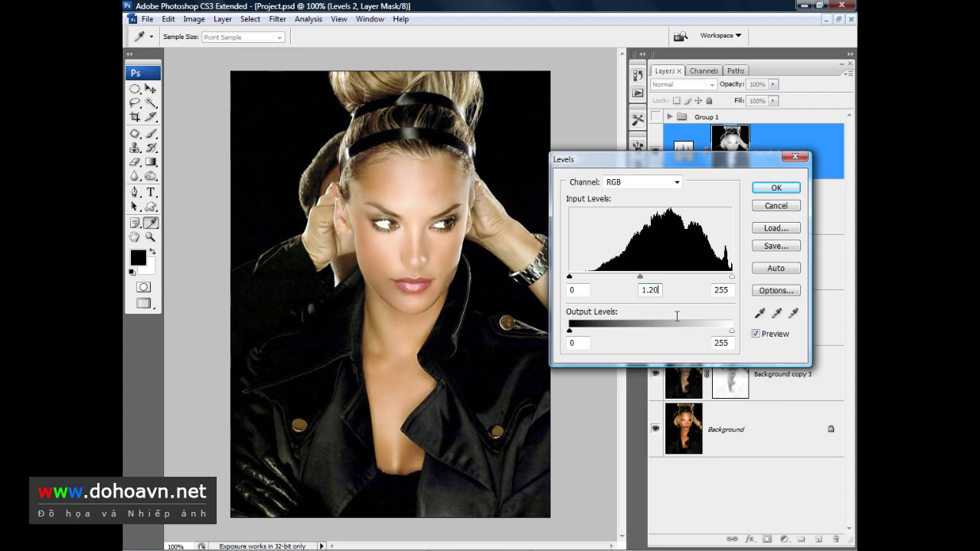
click(776, 188)
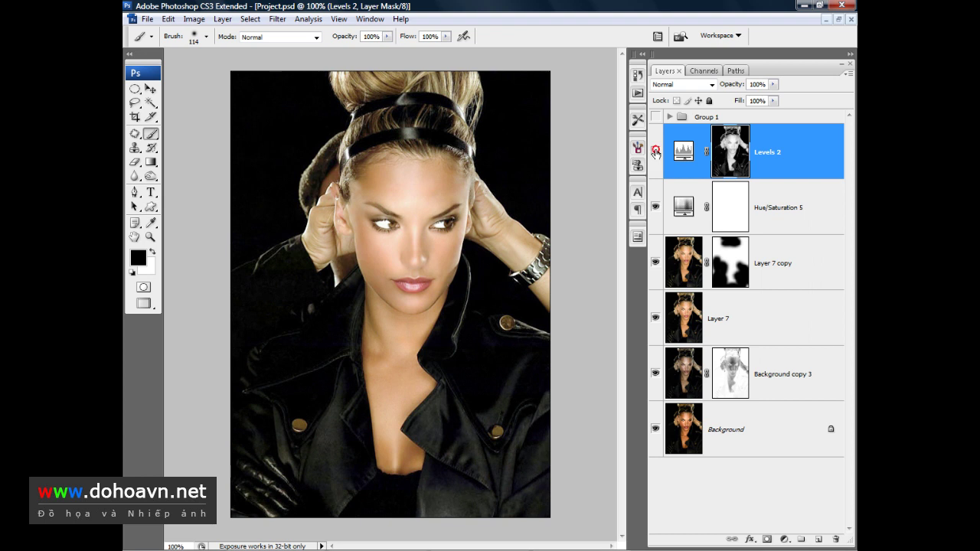
- Compare the portrait with and without the Levels 2 adjustment by switching the layer's visibility
click(655, 152)
click(656, 152)
click(655, 152)
click(655, 152)
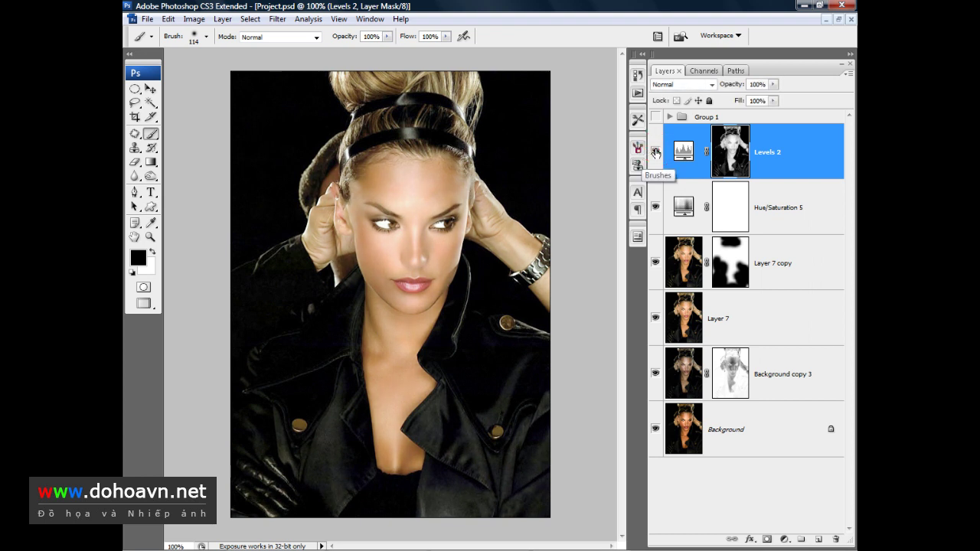
click(655, 153)
click(655, 153)
click(655, 153)
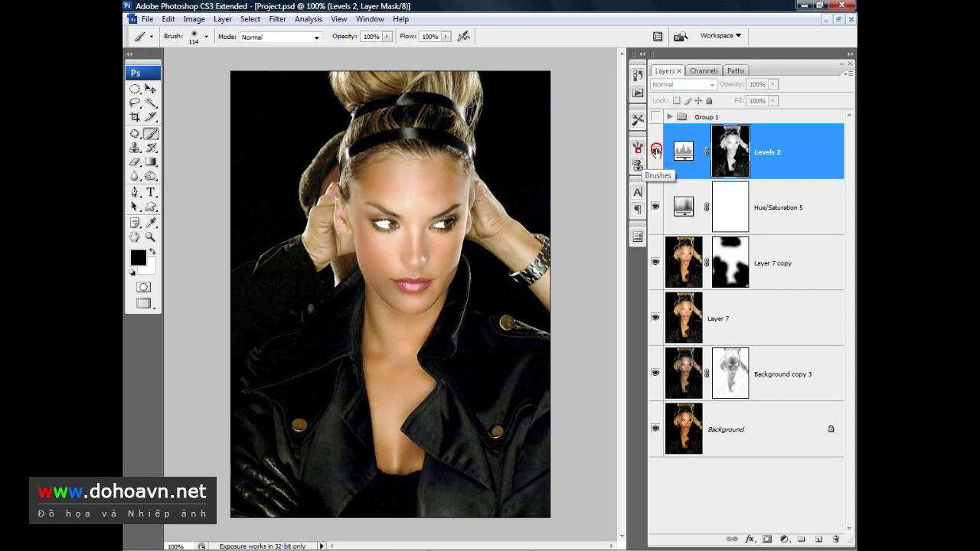
click(655, 152)
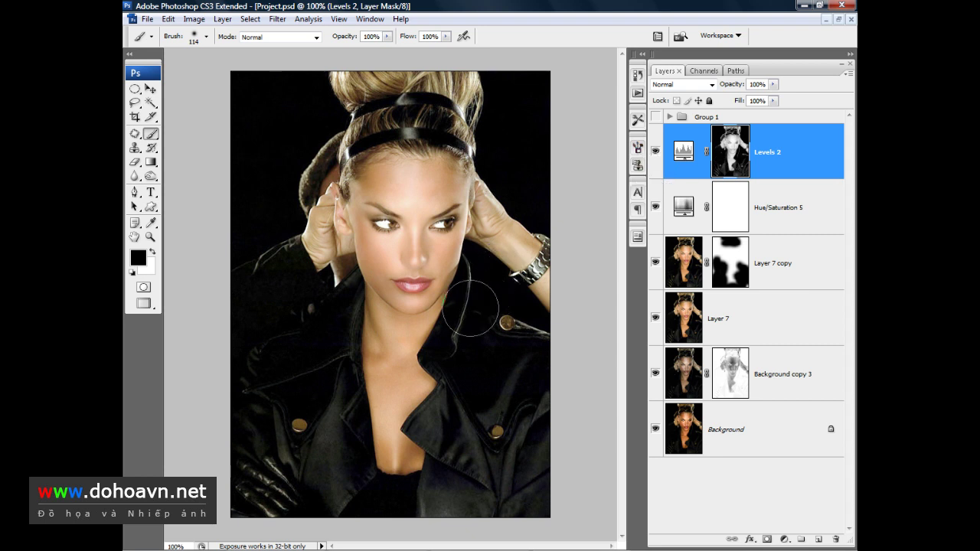
- Create a new layer above Levels 2 and fill it with a white-to-black radial gradient from the forehead toward the bottom of the image
key(v)
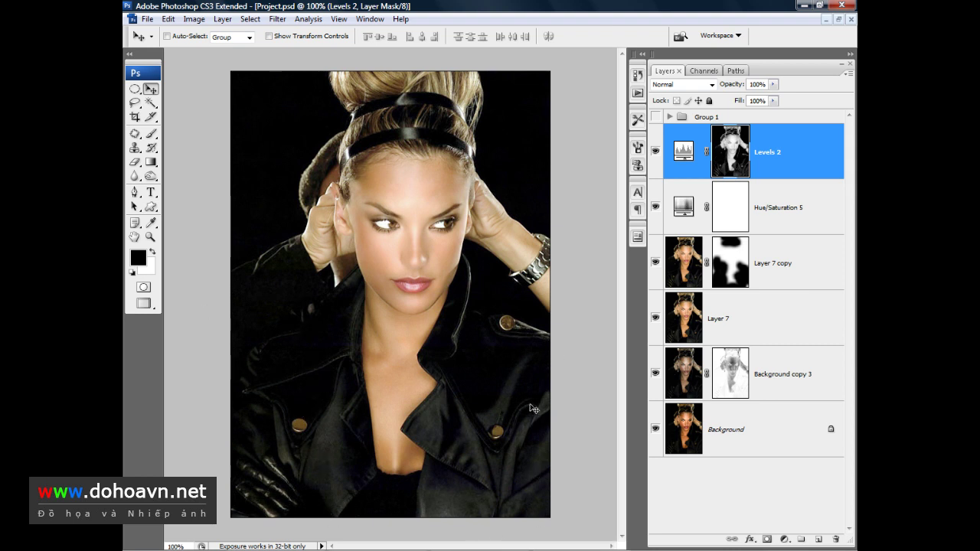
click(819, 540)
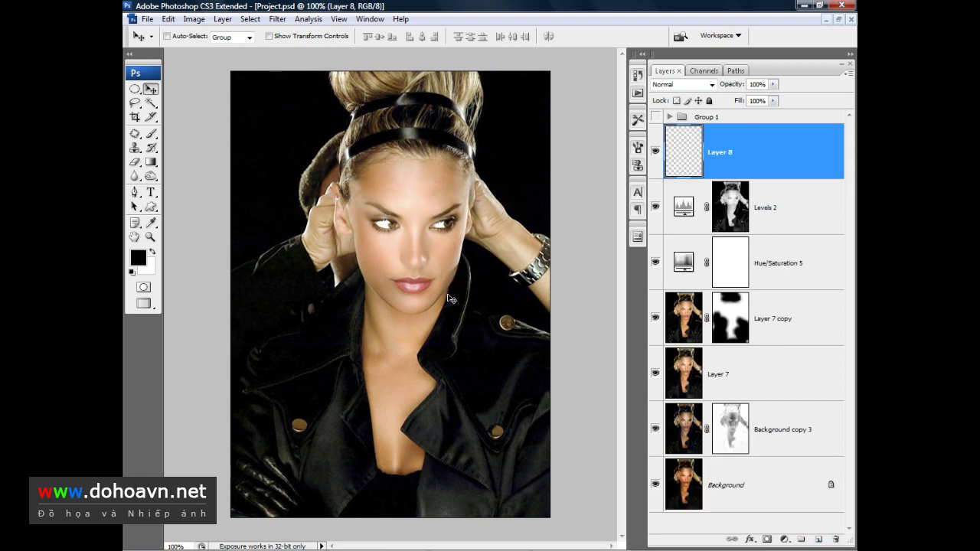
click(157, 167)
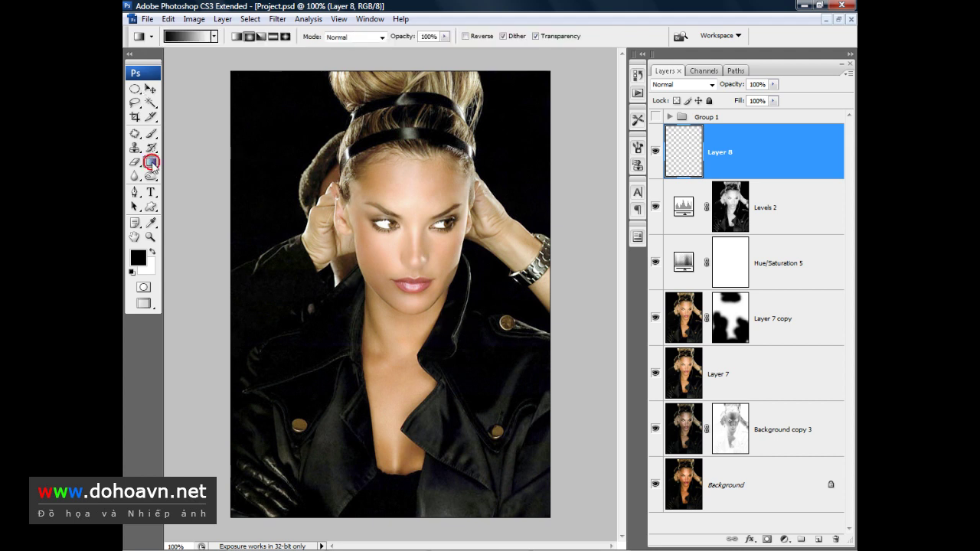
click(249, 36)
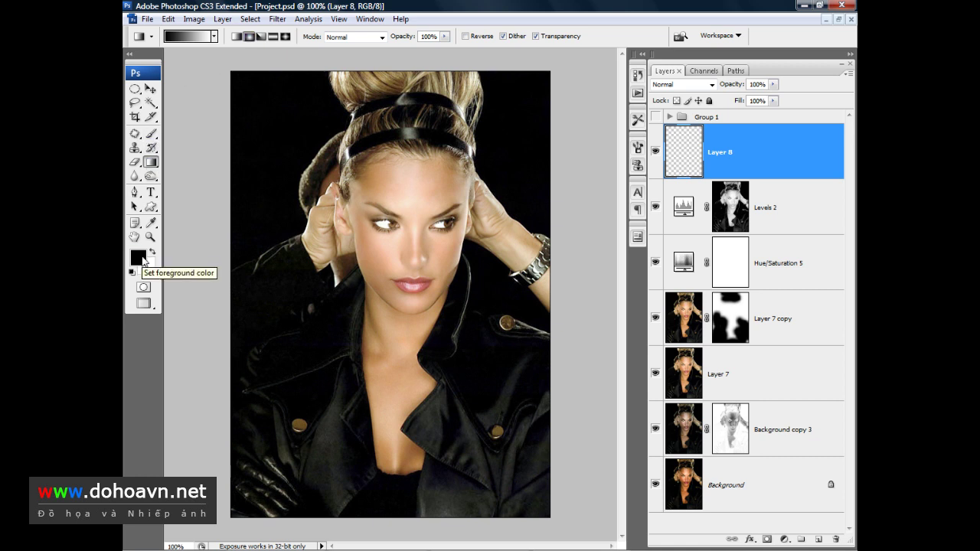
key(x)
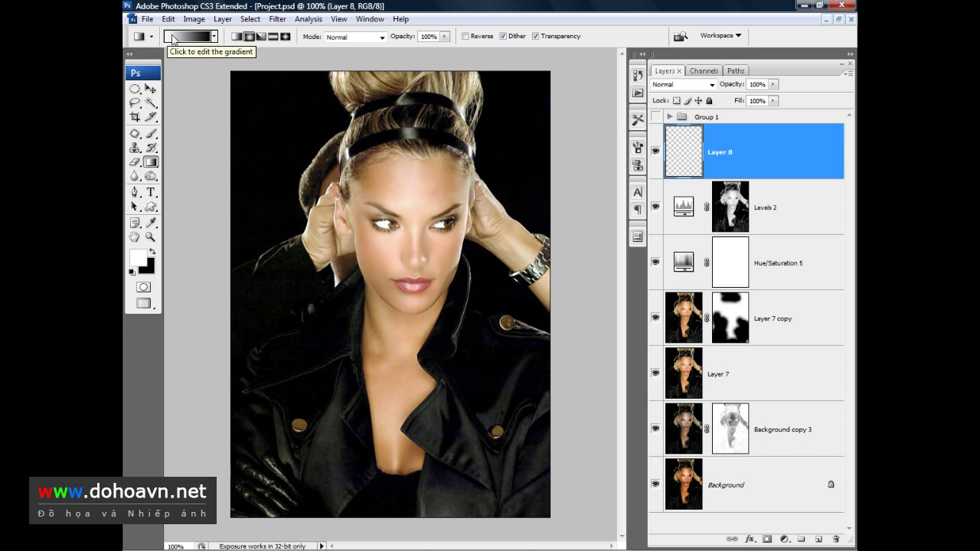
click(211, 39)
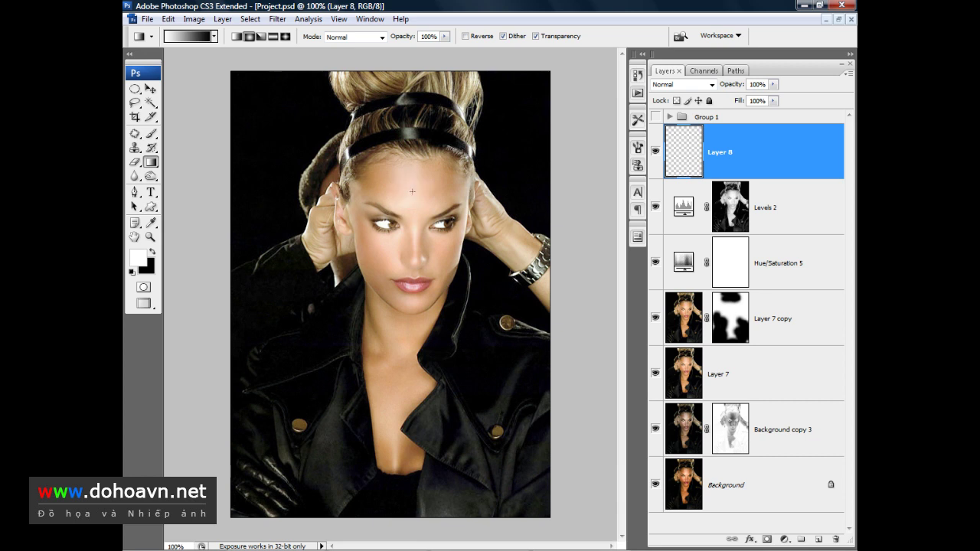
drag(416, 225, 385, 499)
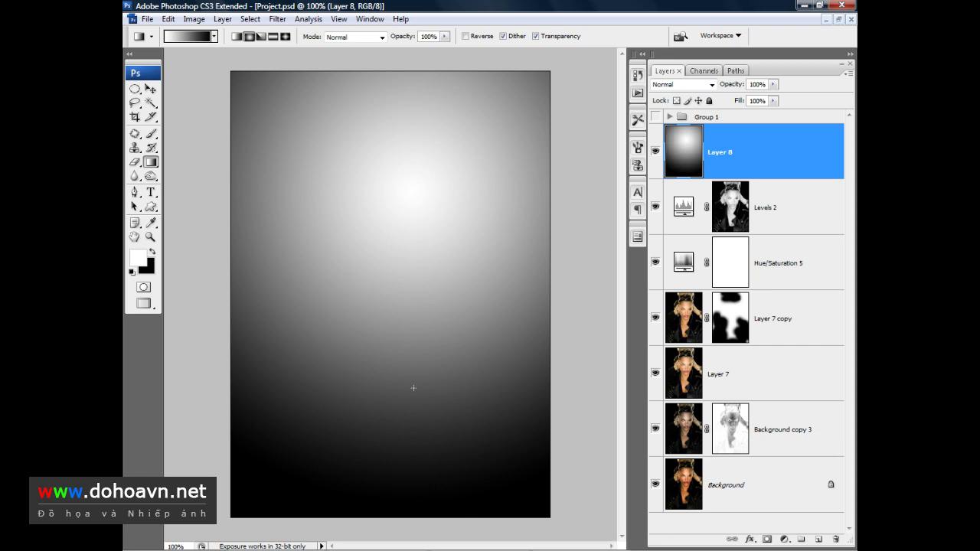
- Set the gradient layer's blend mode to Multiply
click(694, 85)
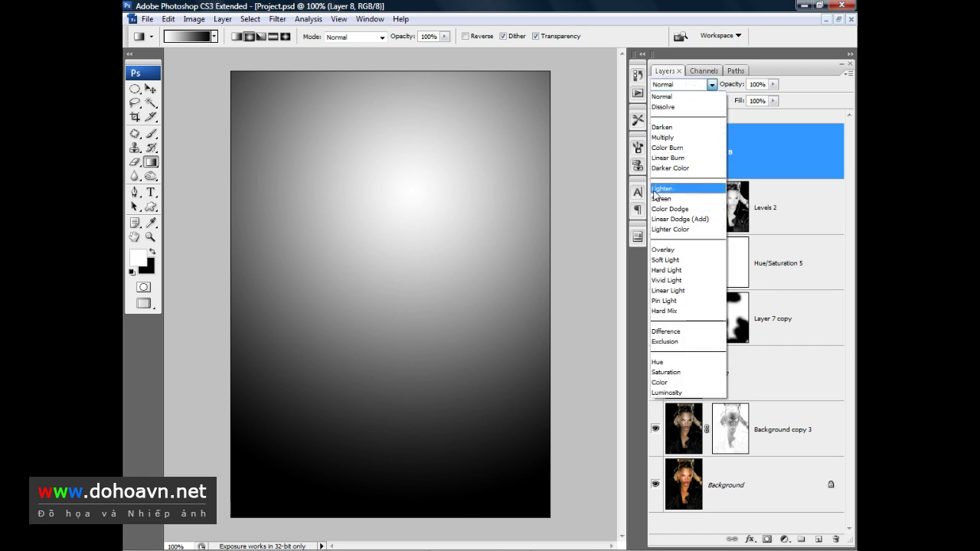
click(663, 137)
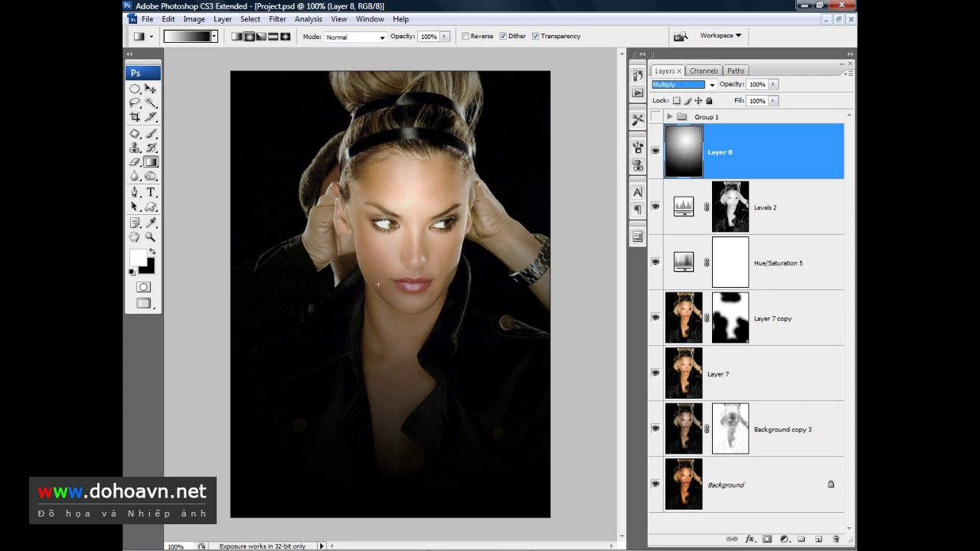
click(428, 253)
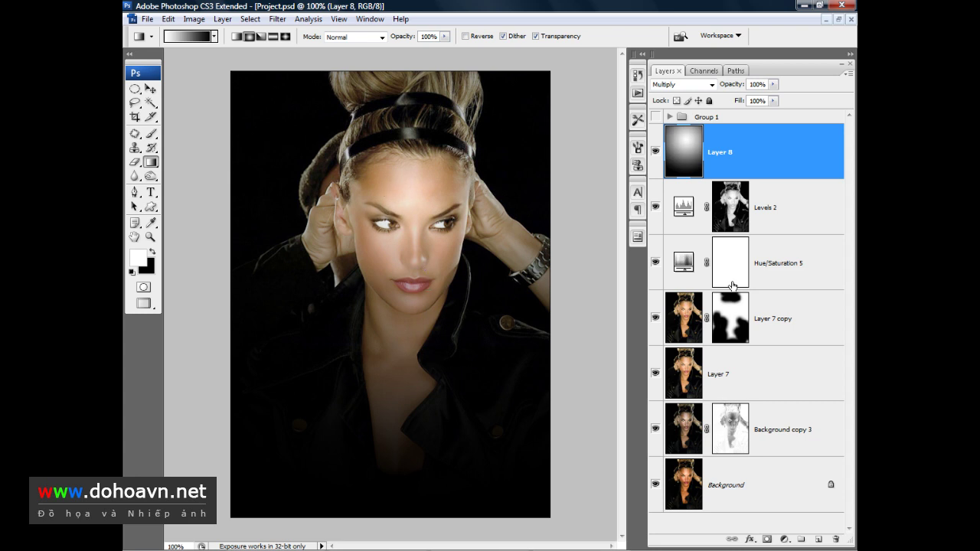
- Add a white layer mask to the gradient layer and set up a soft 168 px brush with 0% hardness
click(766, 540)
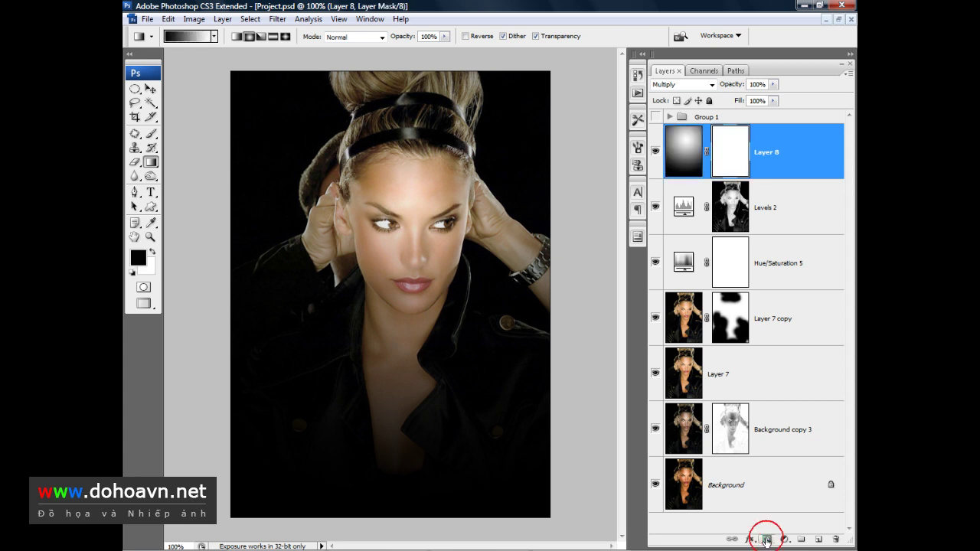
click(151, 134)
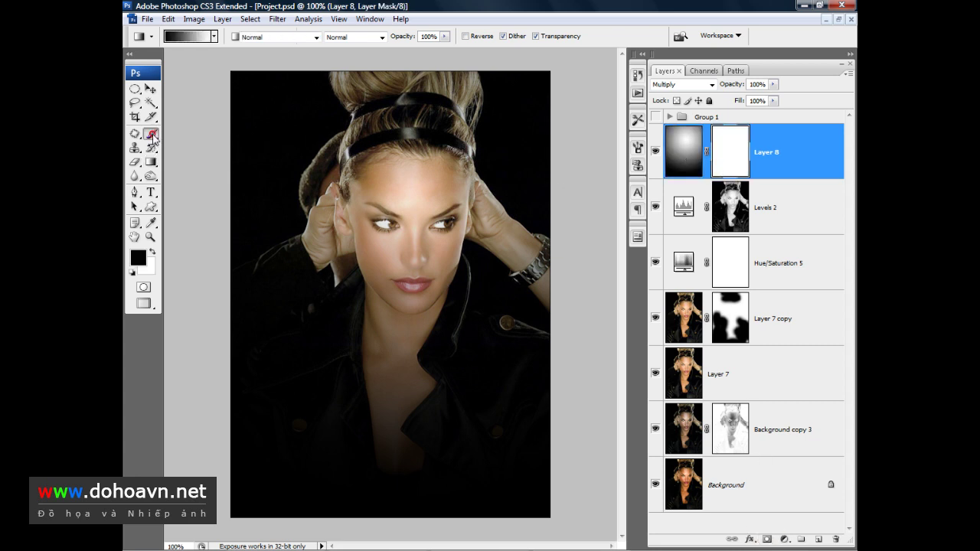
right_click(395, 215)
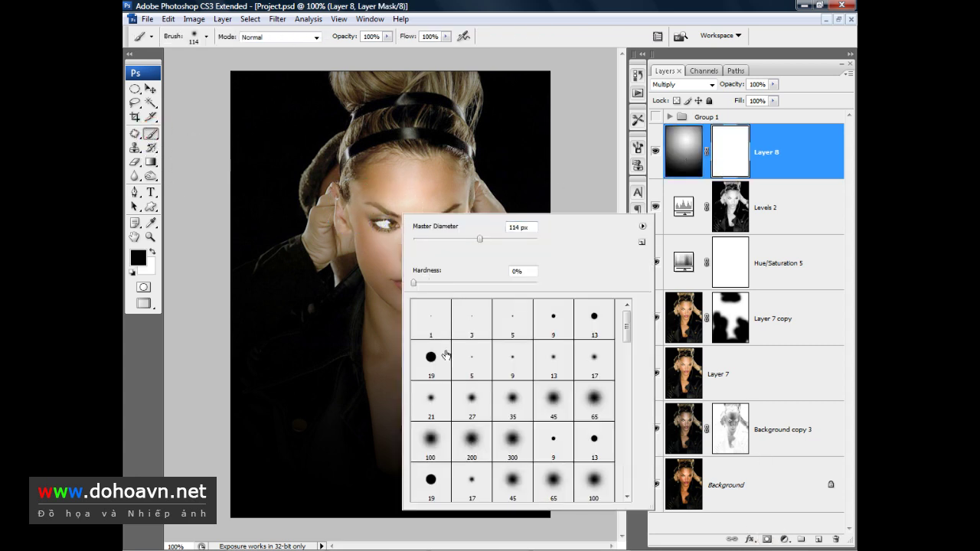
click(430, 435)
click(468, 438)
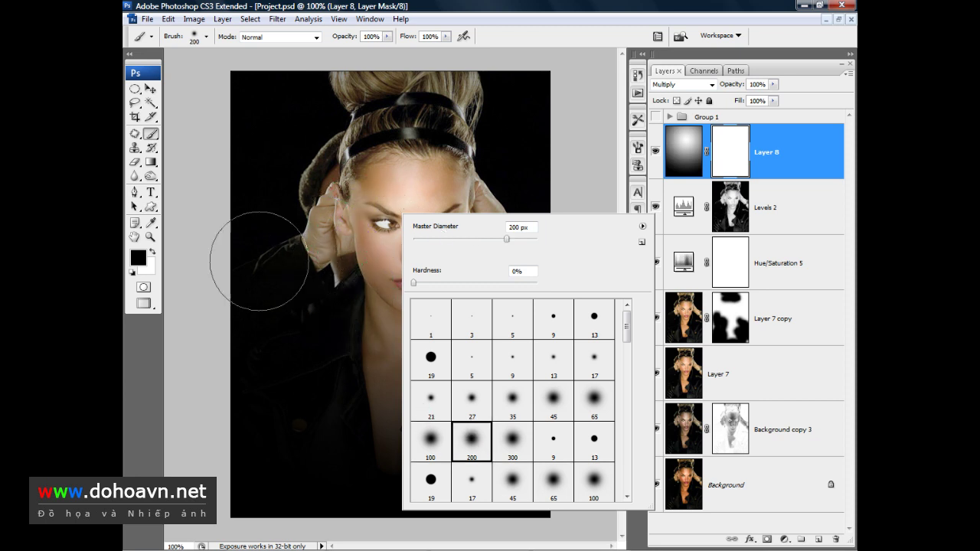
drag(506, 235, 496, 238)
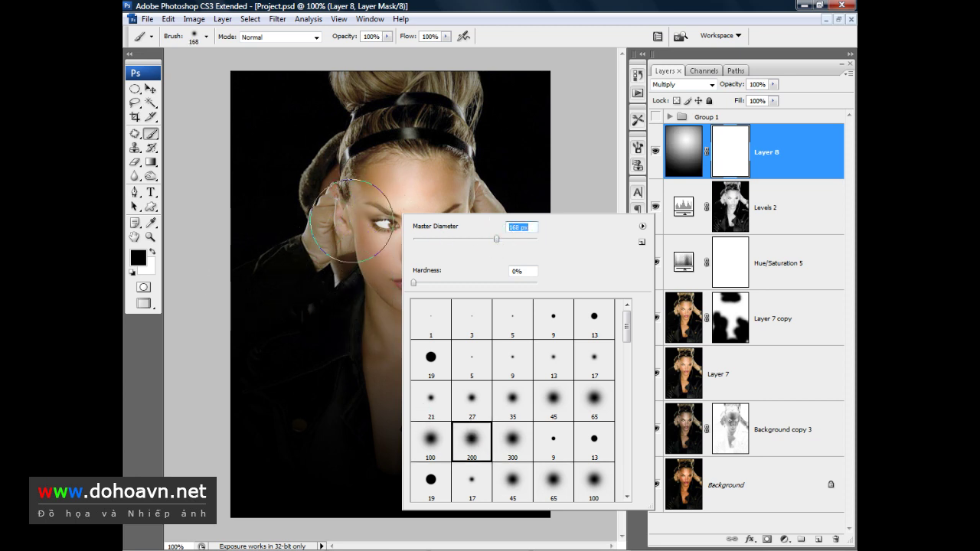
key(Return)
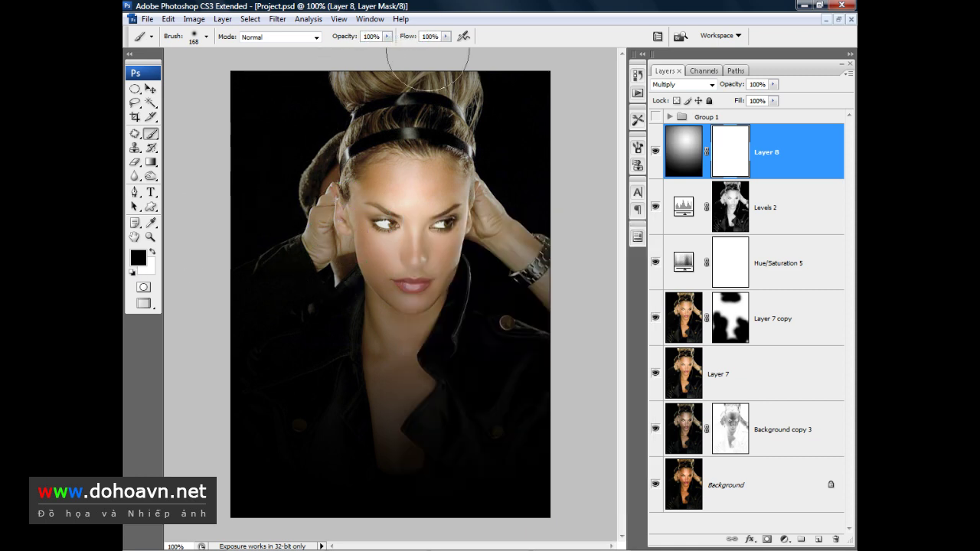
- Paint black on the gradient layer's mask over the hair, face, neck, chest and jacket to bring back their brightness
mouse_move(404, 153)
mouse_down()
mouse_move(377, 98)
mouse_move(422, 108)
mouse_move(367, 222)
mouse_move(367, 276)
mouse_move(436, 203)
mouse_move(558, 263)
mouse_move(406, 245)
mouse_move(392, 437)
mouse_move(390, 294)
mouse_move(332, 242)
mouse_move(280, 222)
mouse_move(376, 118)
mouse_move(356, 340)
mouse_move(425, 321)
mouse_move(448, 284)
mouse_move(436, 230)
mouse_move(414, 351)
mouse_move(356, 432)
mouse_move(324, 416)
mouse_move(451, 433)
mouse_move(467, 426)
mouse_move(471, 389)
mouse_up()
drag(468, 433, 391, 417)
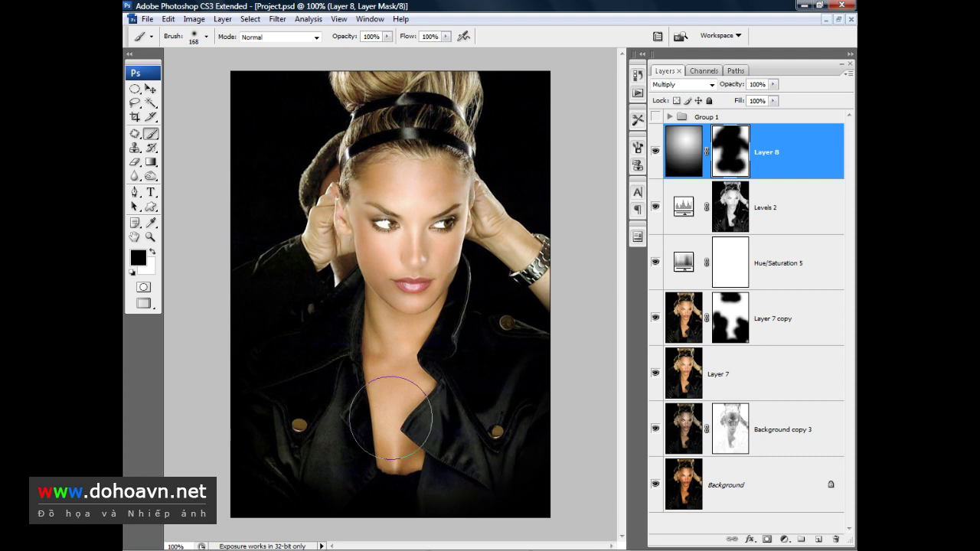
click(238, 212)
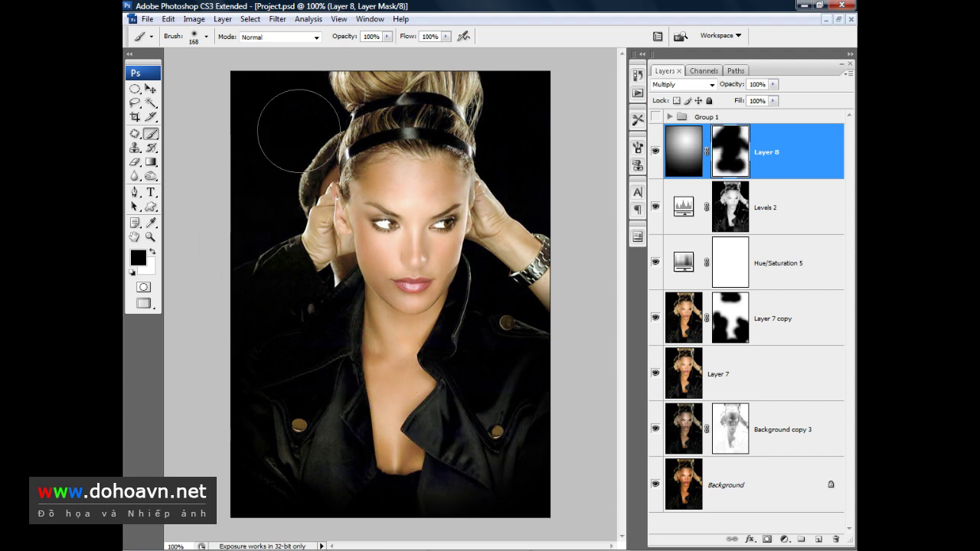
drag(377, 452, 440, 455)
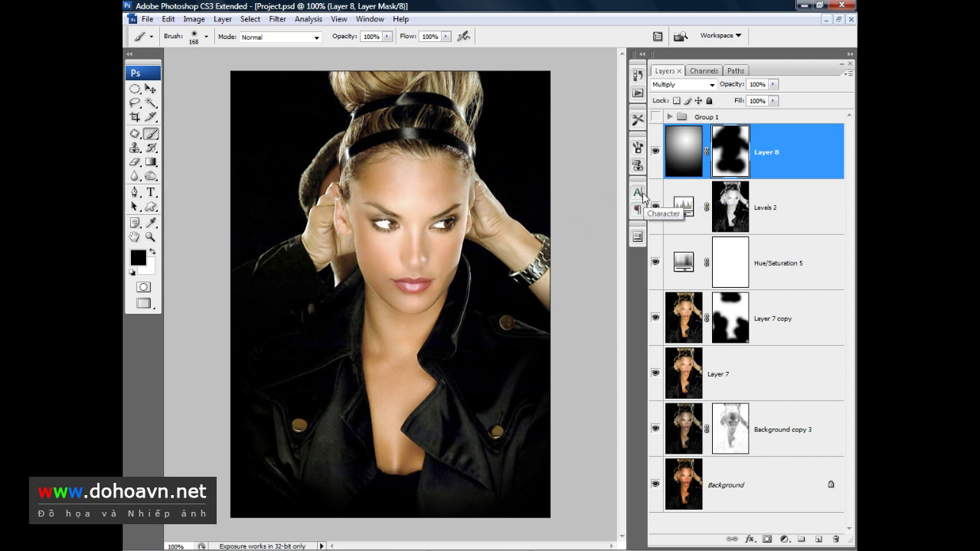
key(x)
- Stamp all visible layers into a new layer above the gradient layer and compare the image with Group 1 shown and hidden
key(ctrl+shift+alt+e)
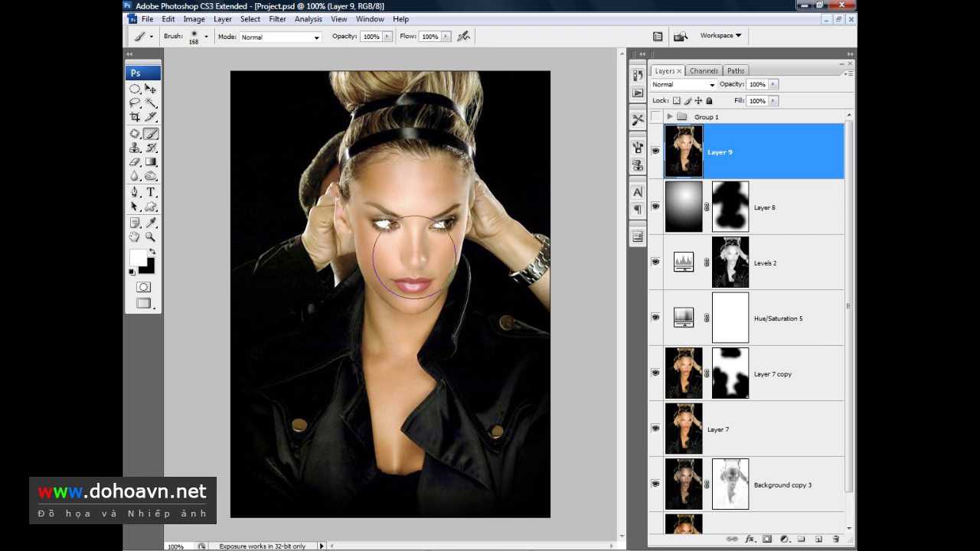
click(655, 117)
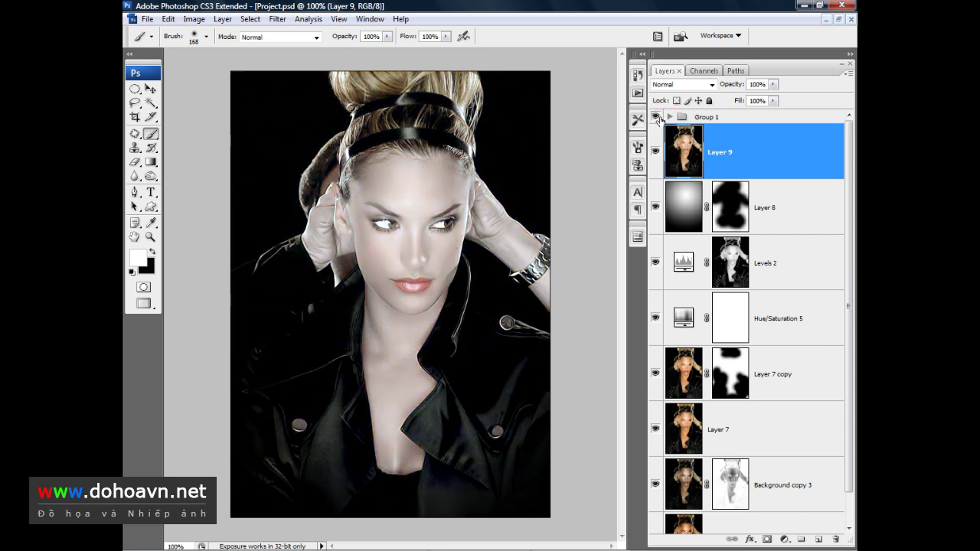
click(656, 117)
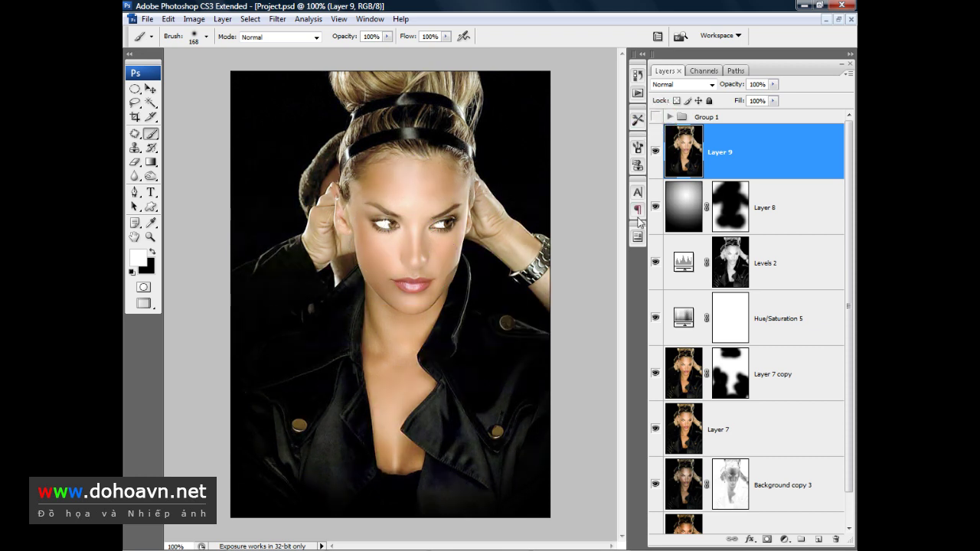
- Try a Hue/Saturation adjustment layer above Layer 9 that desaturates the Yellows range, extended with a skin tone sampled from the cheek
click(785, 540)
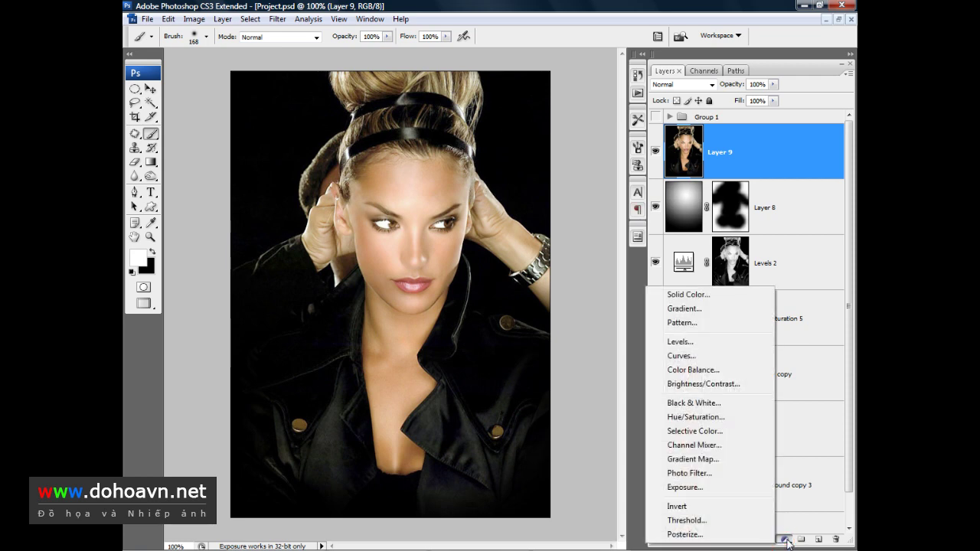
click(697, 418)
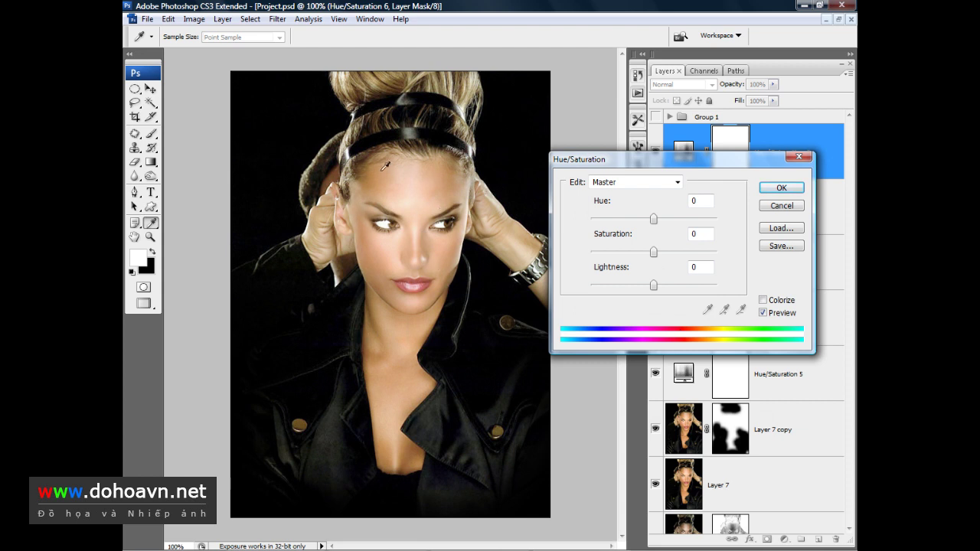
click(593, 187)
click(598, 205)
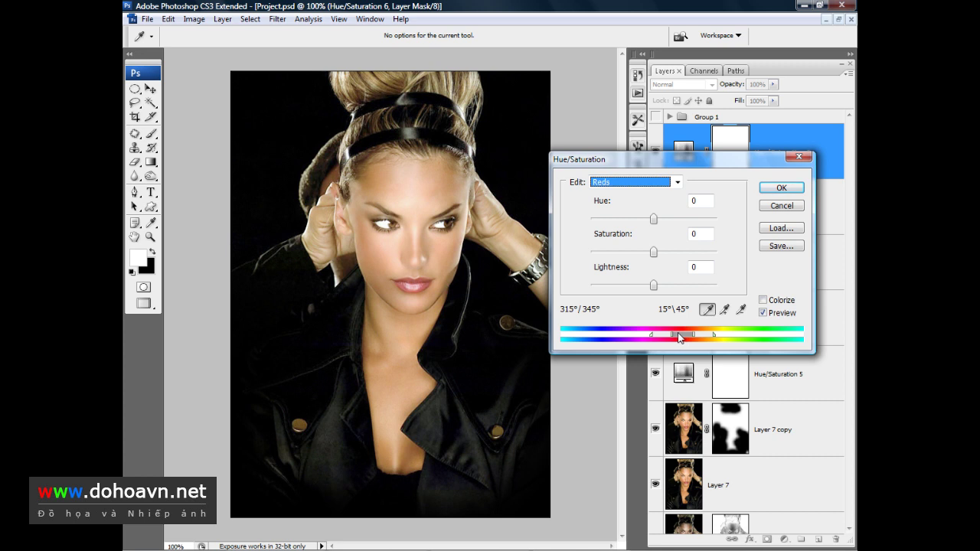
drag(679, 338, 714, 335)
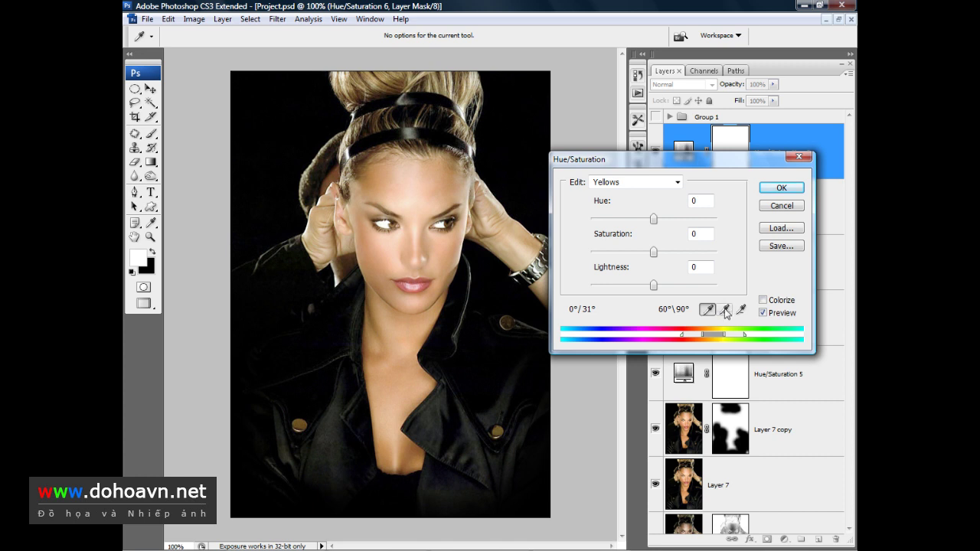
click(725, 310)
click(441, 251)
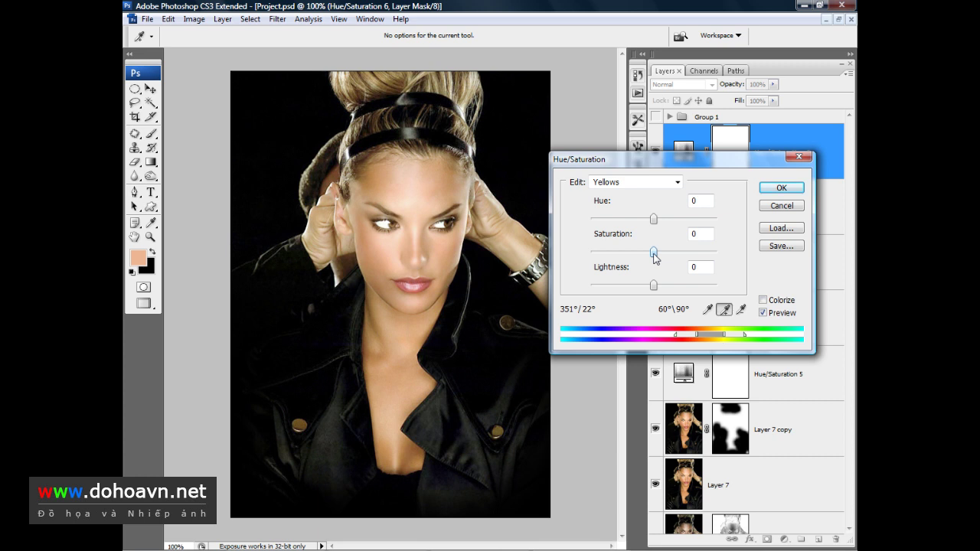
drag(653, 254, 619, 256)
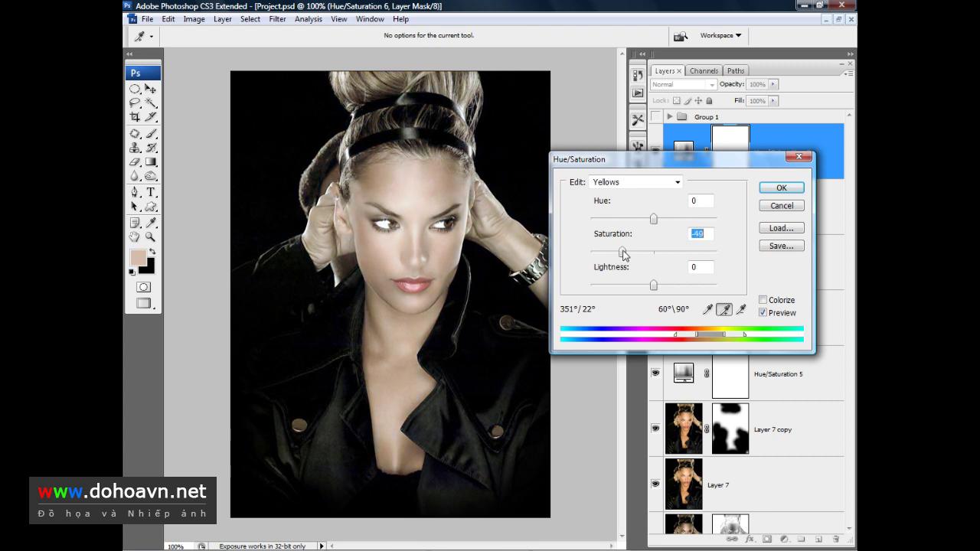
drag(624, 255, 624, 255)
click(775, 190)
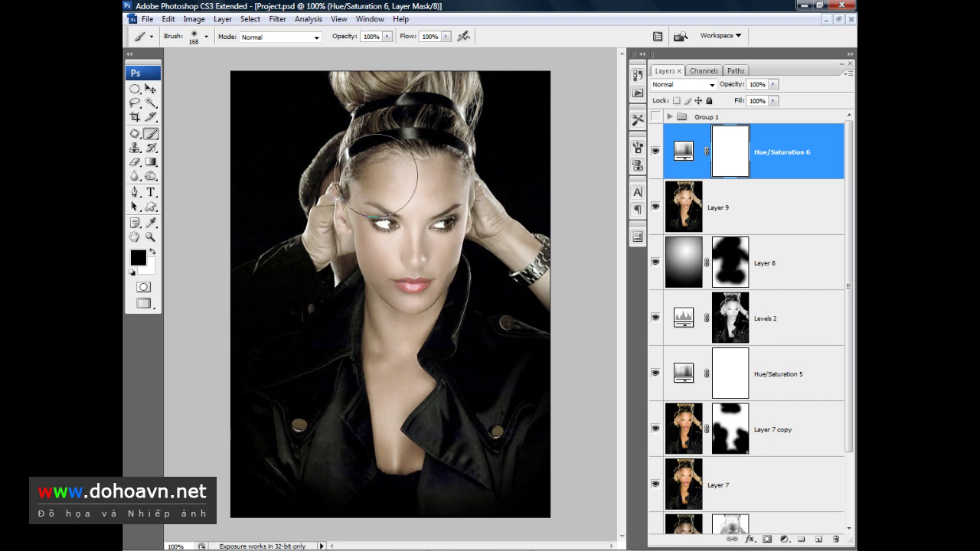
key(ctrl+z)
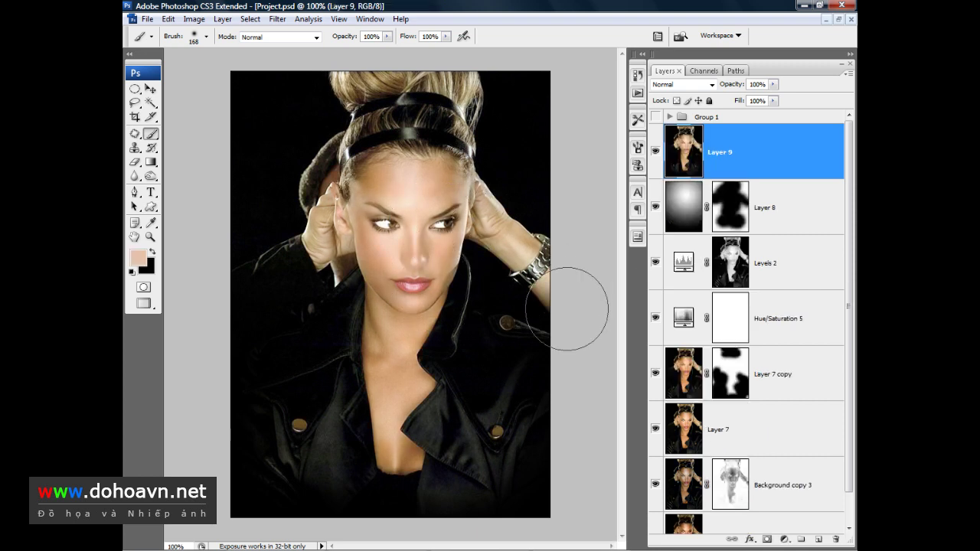
- Add a Hue/Saturation adjustment layer above Layer 9, shift the Reds range to 349°/19°–49°\79° and set its saturation to -49
key(v)
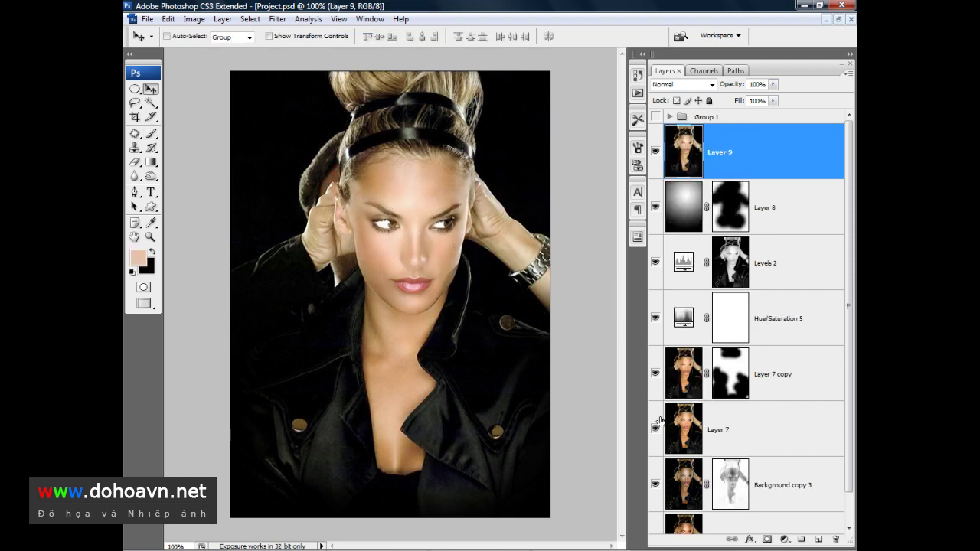
click(784, 540)
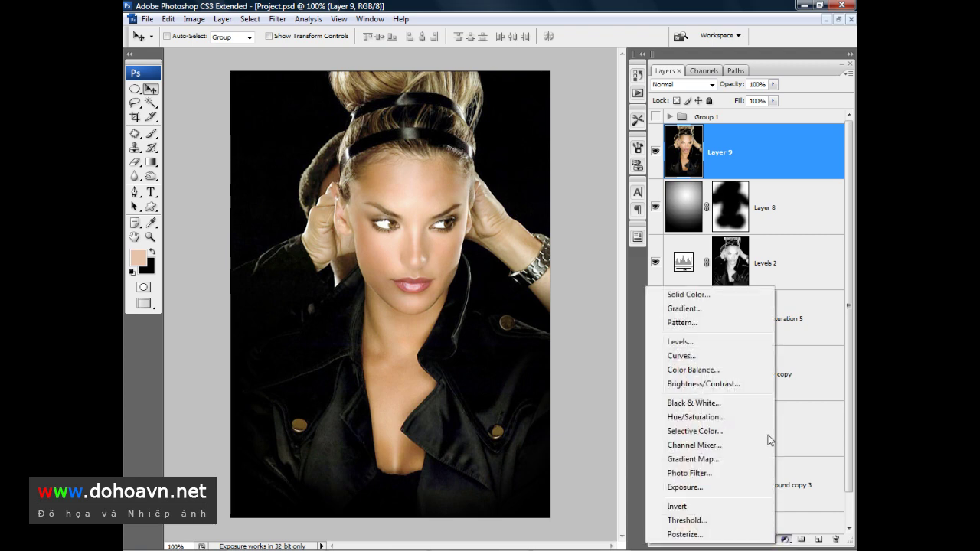
click(691, 417)
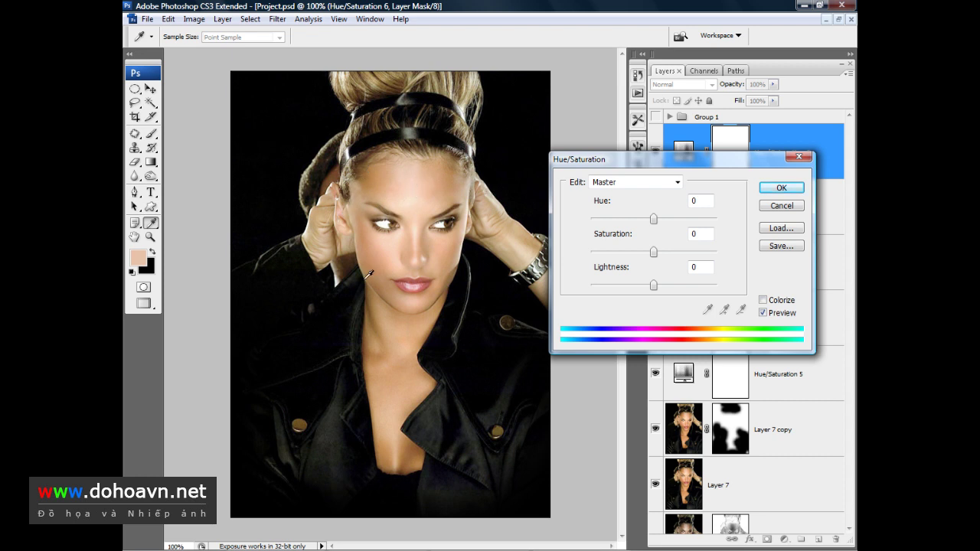
click(612, 182)
click(601, 206)
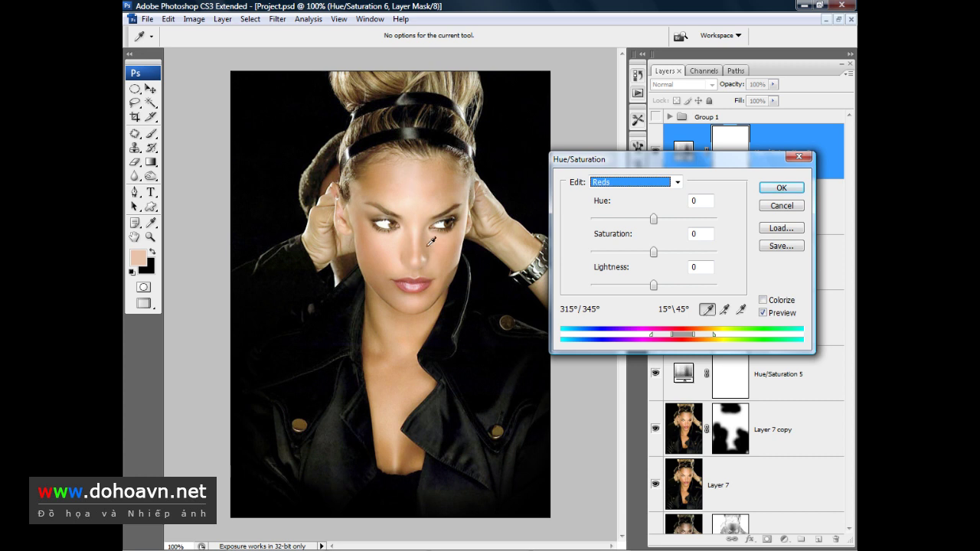
drag(682, 339, 705, 339)
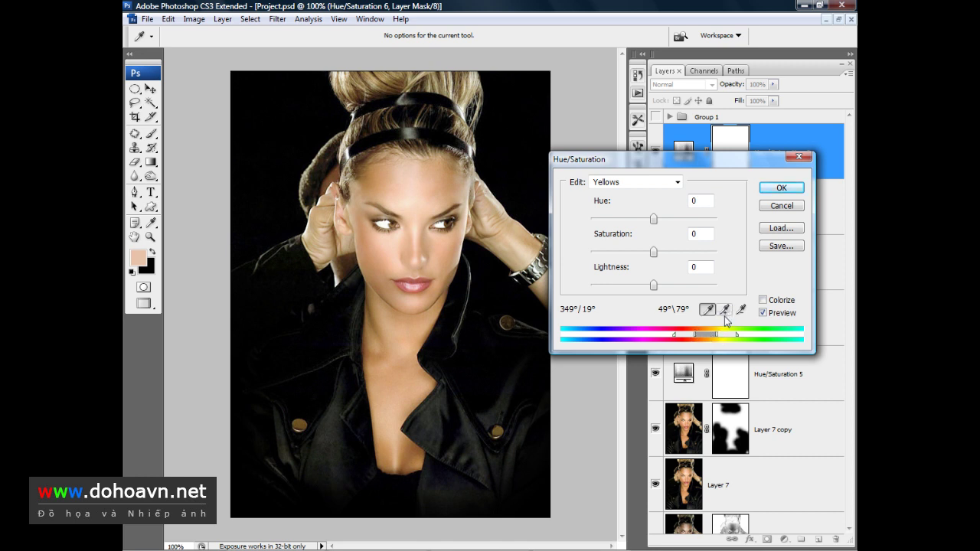
click(726, 312)
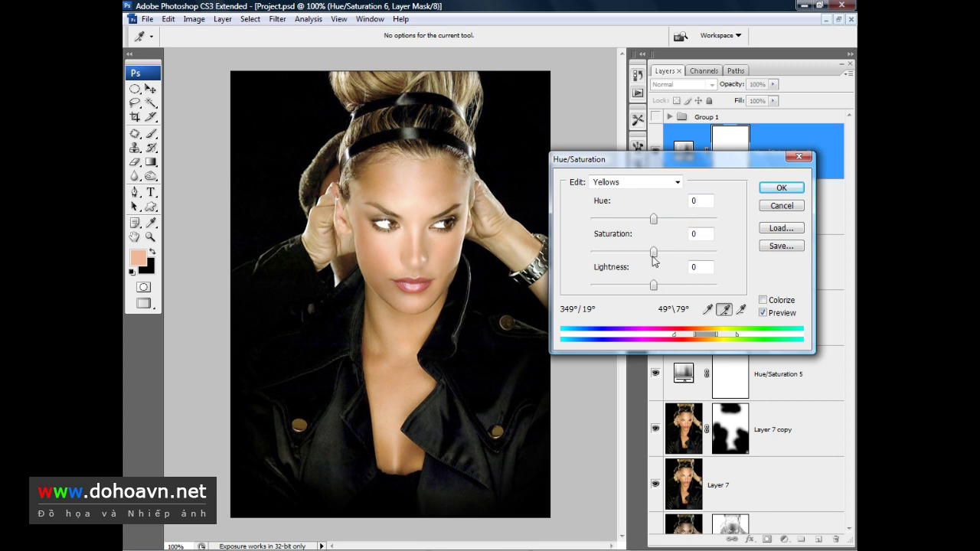
drag(653, 252, 621, 261)
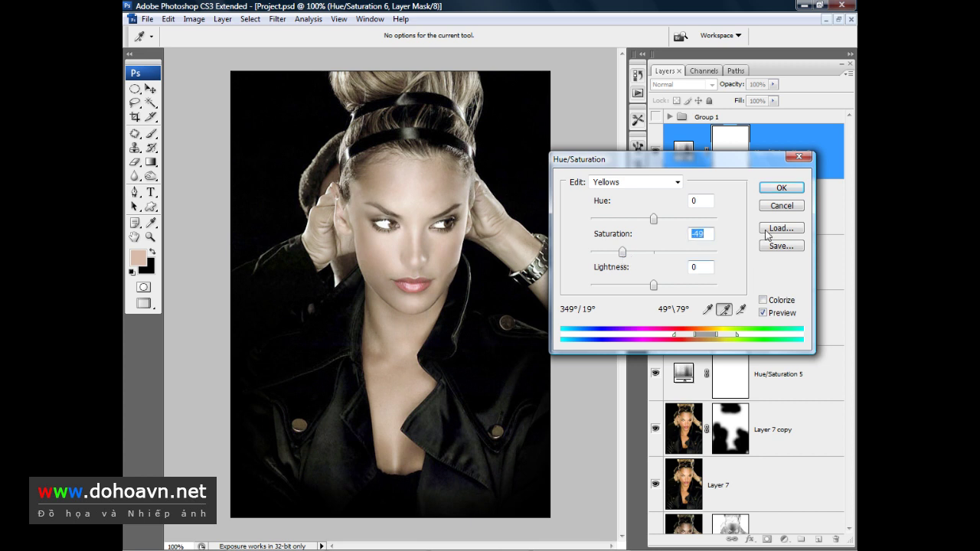
click(773, 189)
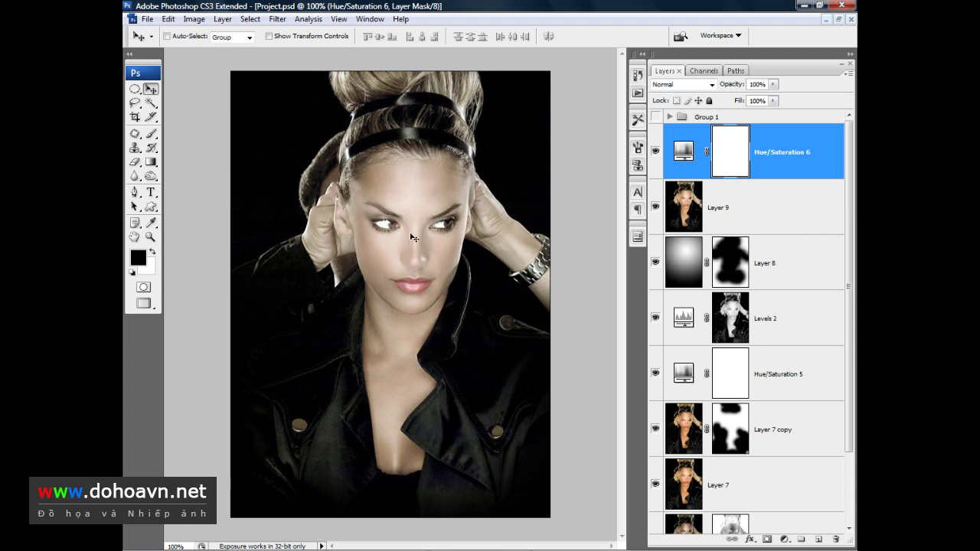
- Add another Hue/Saturation layer raising the saturation of Reds extended with a sampled cheek tone, and stamp all visible layers into a new layer
click(784, 540)
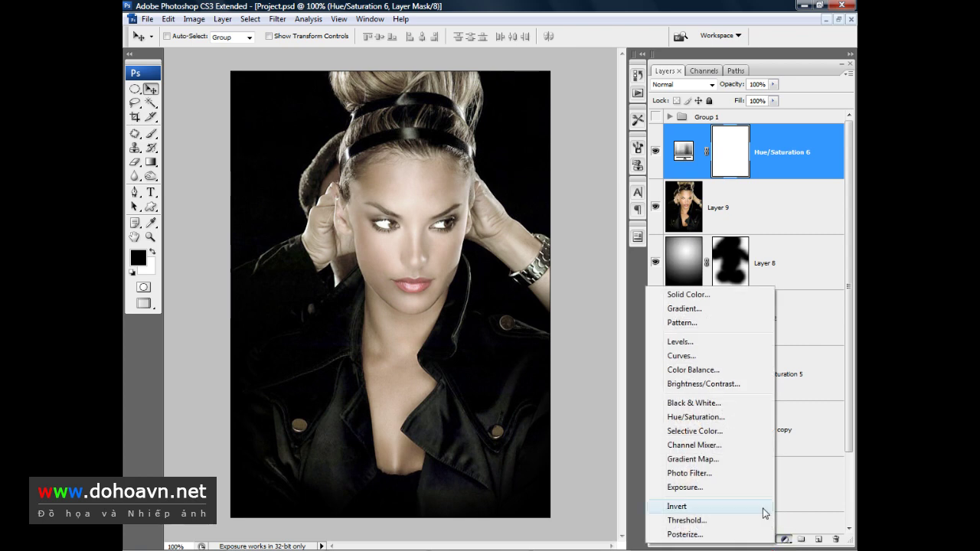
click(695, 417)
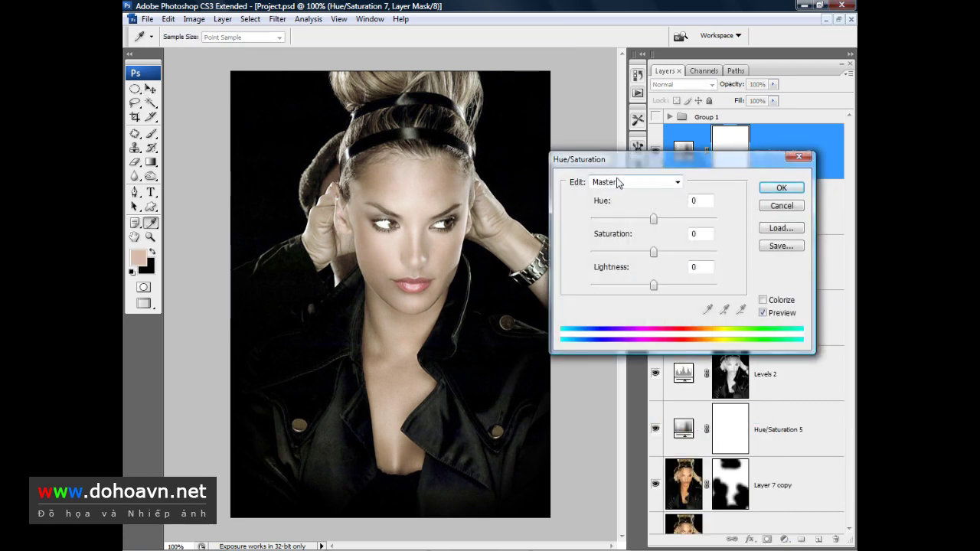
click(619, 182)
click(605, 201)
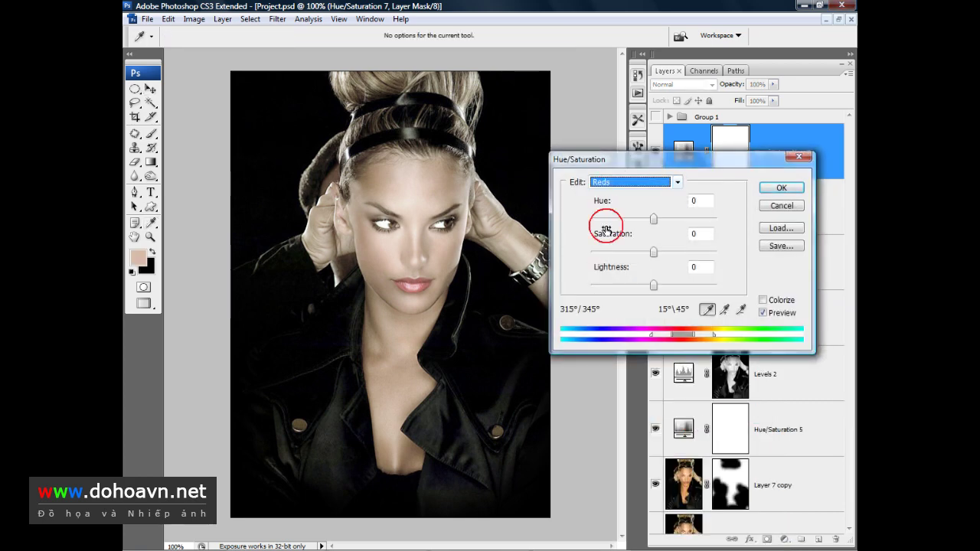
click(724, 310)
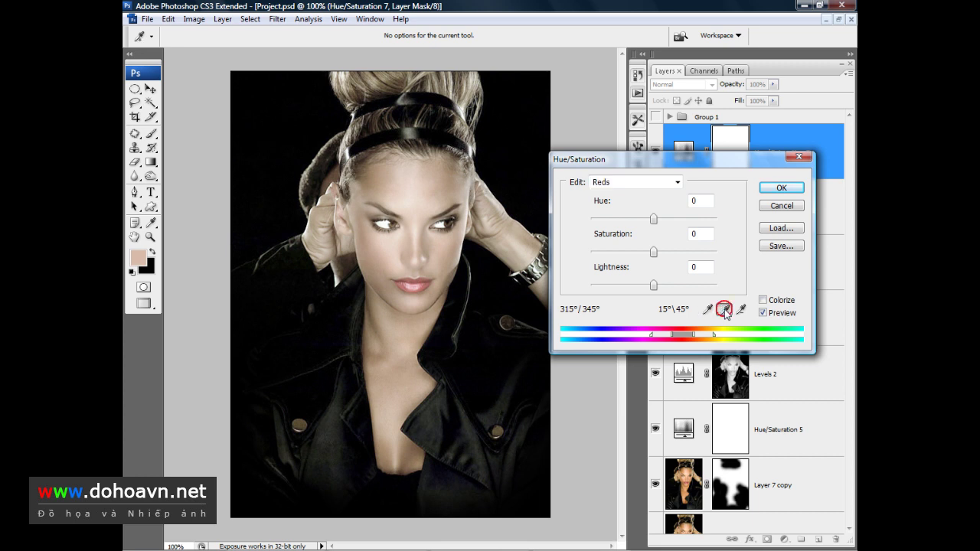
click(385, 245)
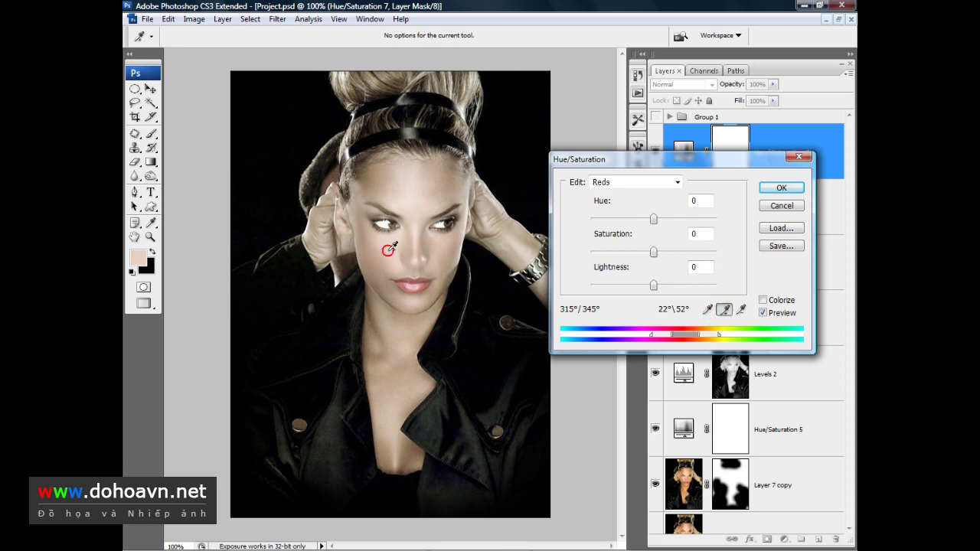
drag(653, 252, 678, 254)
click(781, 188)
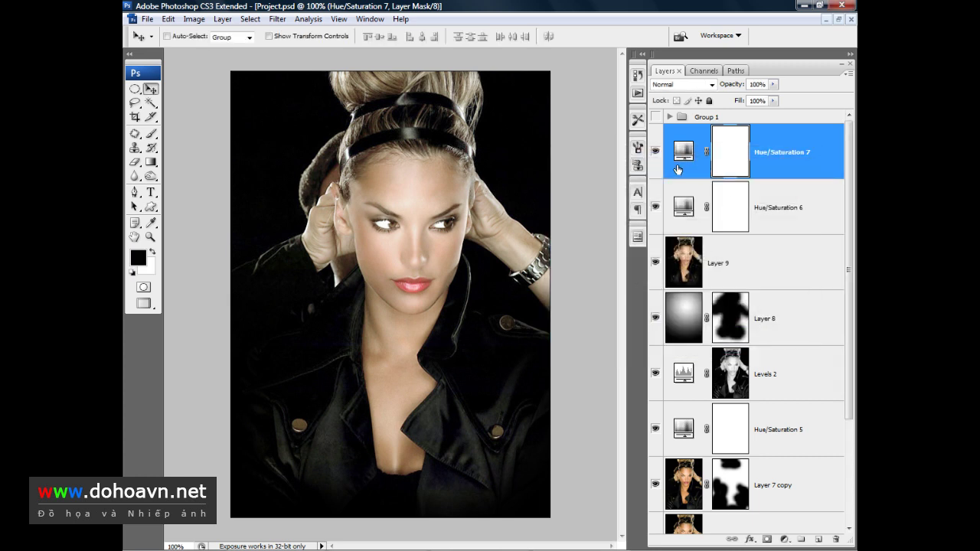
key(ctrl+alt+shift+e)
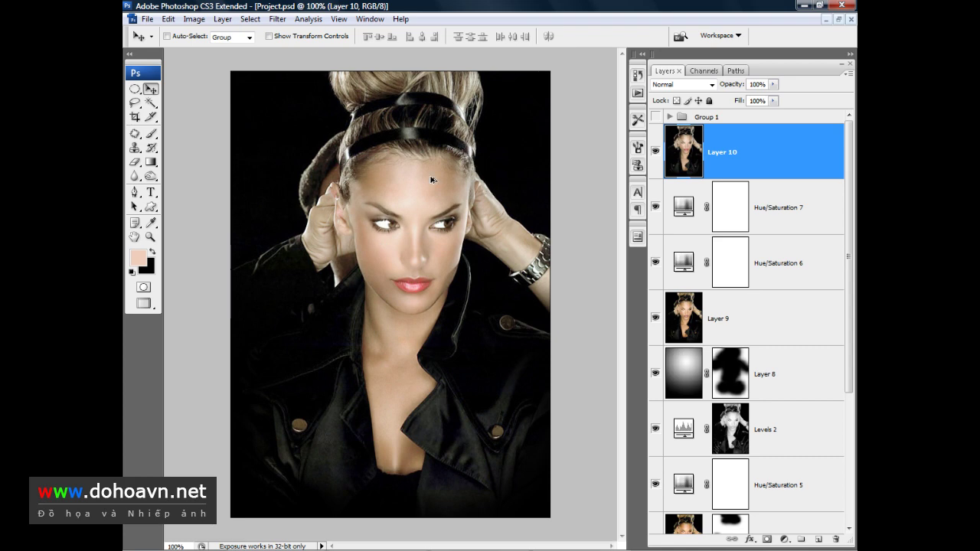
- Load the image's luminosity as a selection, copy the highlights of Layer 10 to a new layer, and lower its saturation to about -53
key(ctrl+alt+grave)
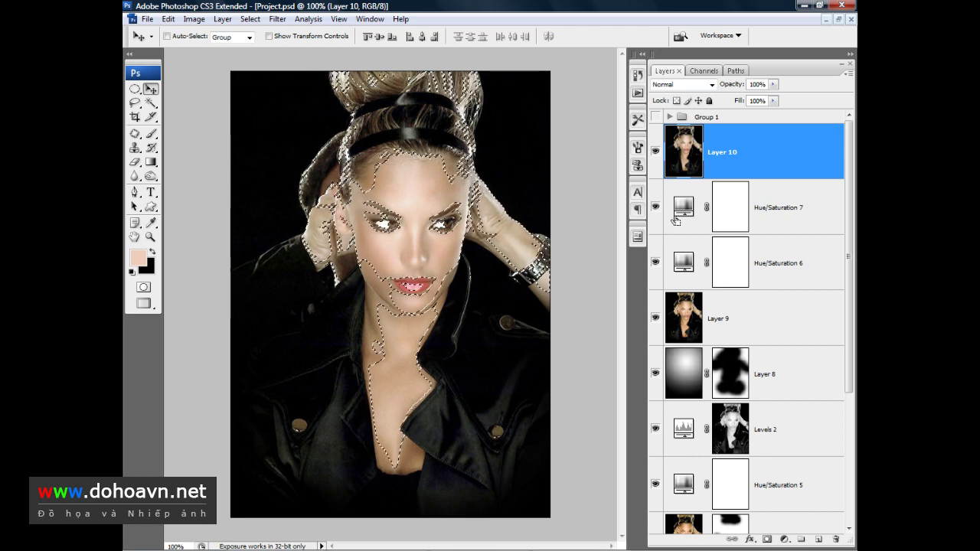
key(ctrl+j)
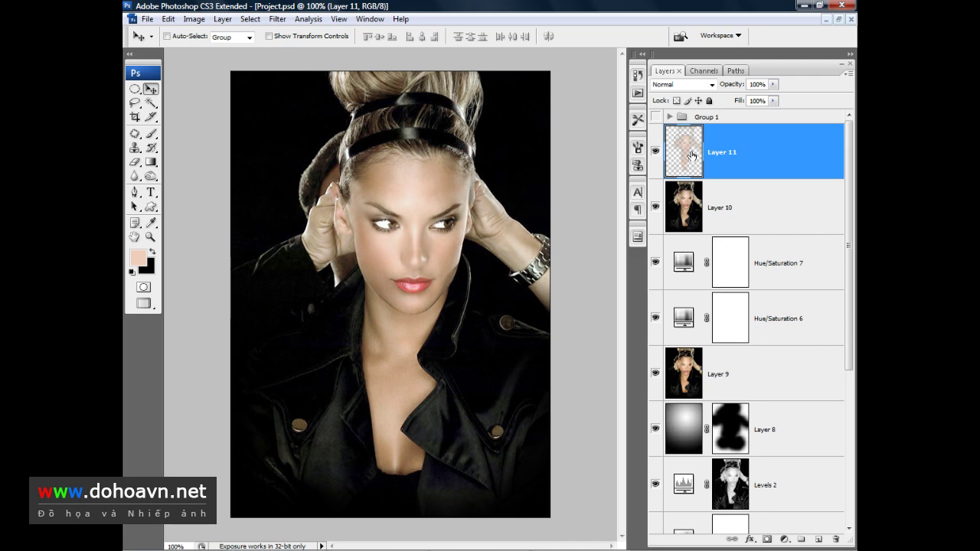
click(193, 18)
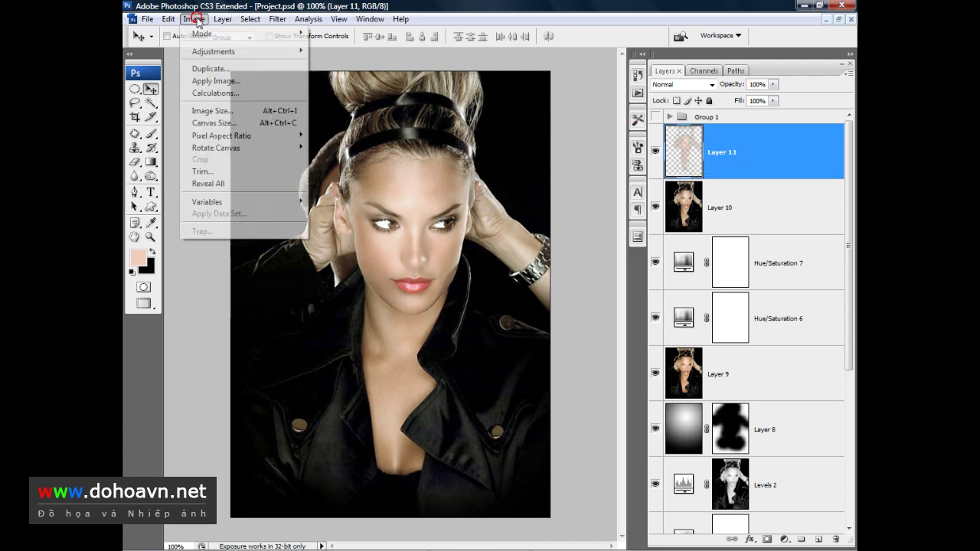
mouse_move(212, 56)
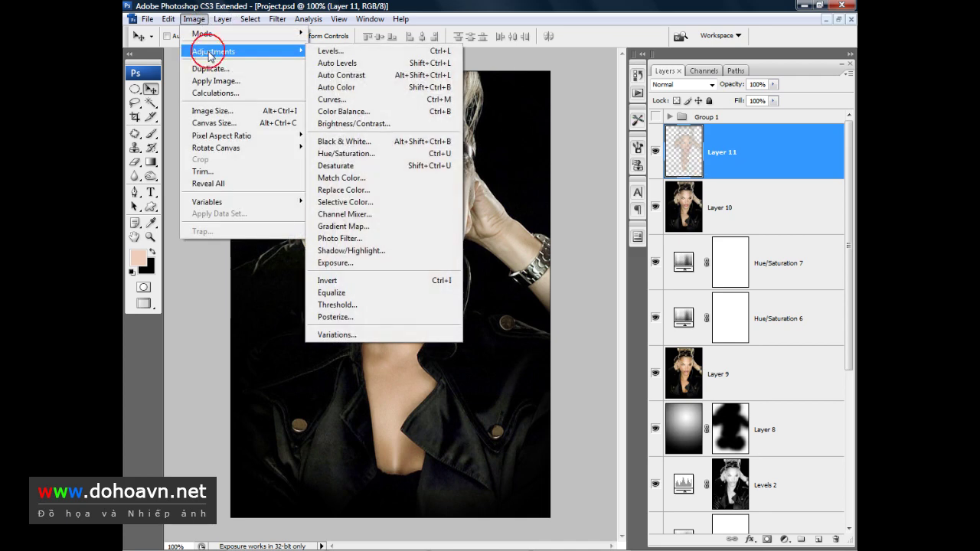
click(353, 153)
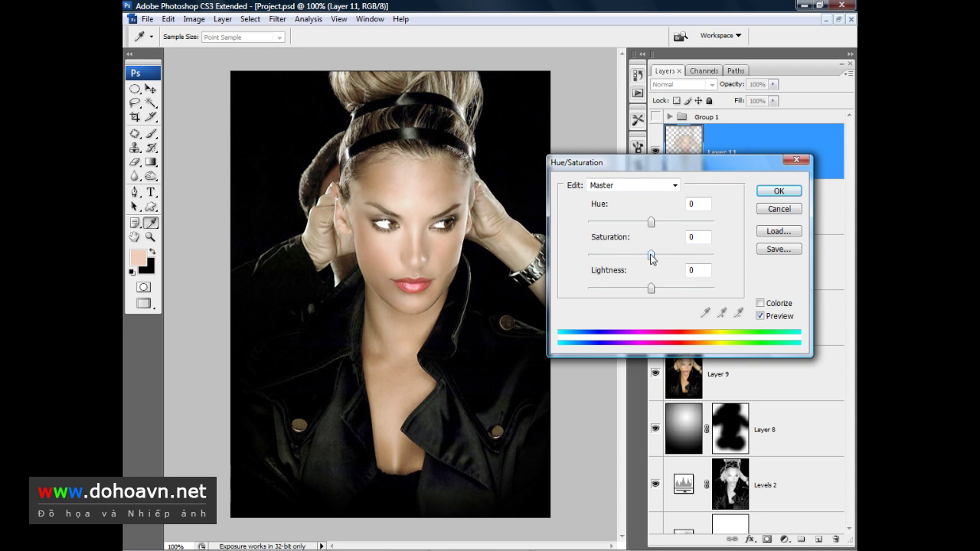
drag(651, 256, 626, 259)
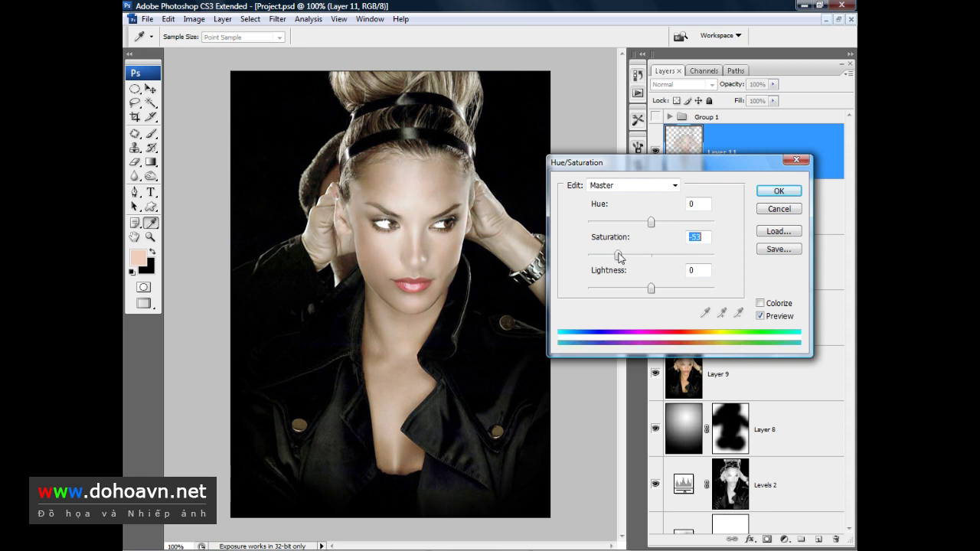
drag(617, 254, 614, 256)
drag(615, 256, 618, 256)
click(776, 192)
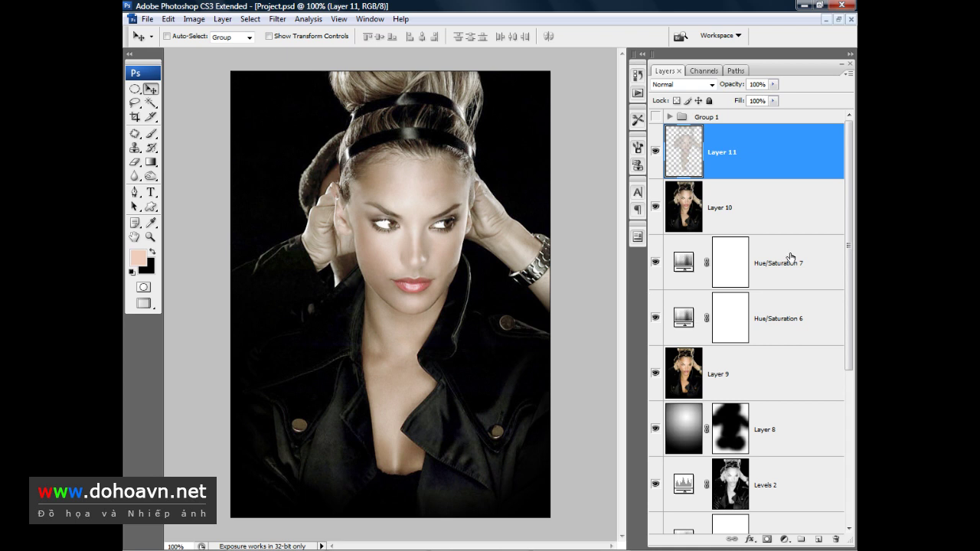
- Add a Hue/Saturation adjustment layer above Layer 11 with the Yellows set to hue -30, saturation -63 and lightness +100
click(784, 540)
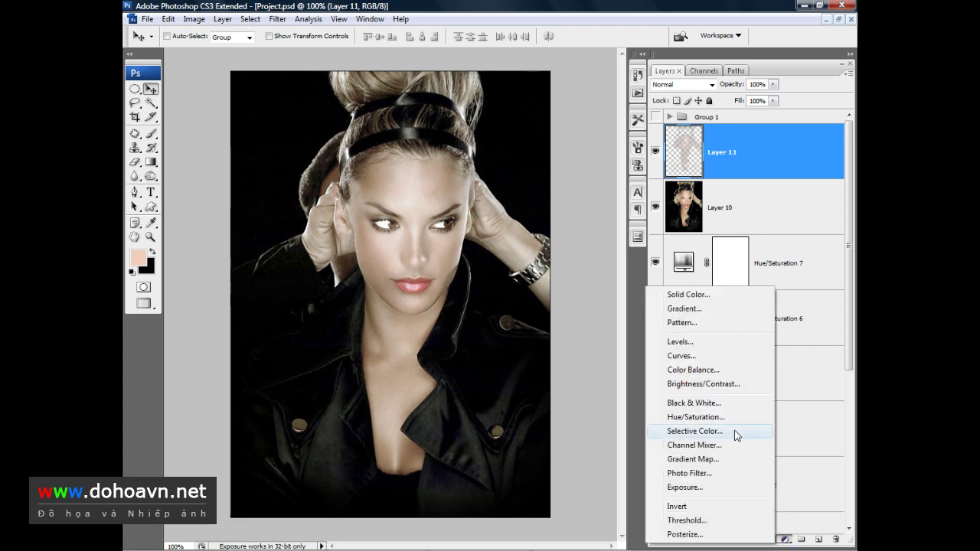
click(697, 417)
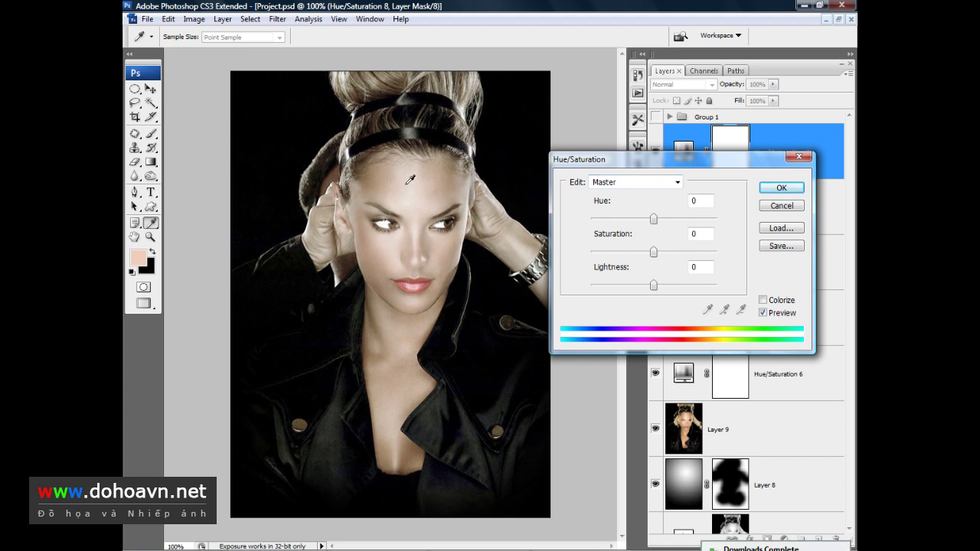
click(644, 184)
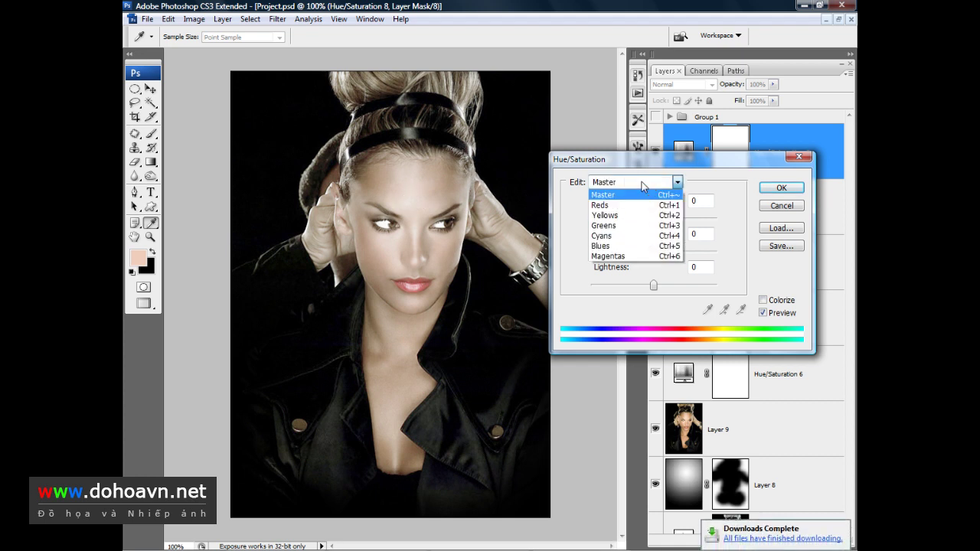
click(606, 216)
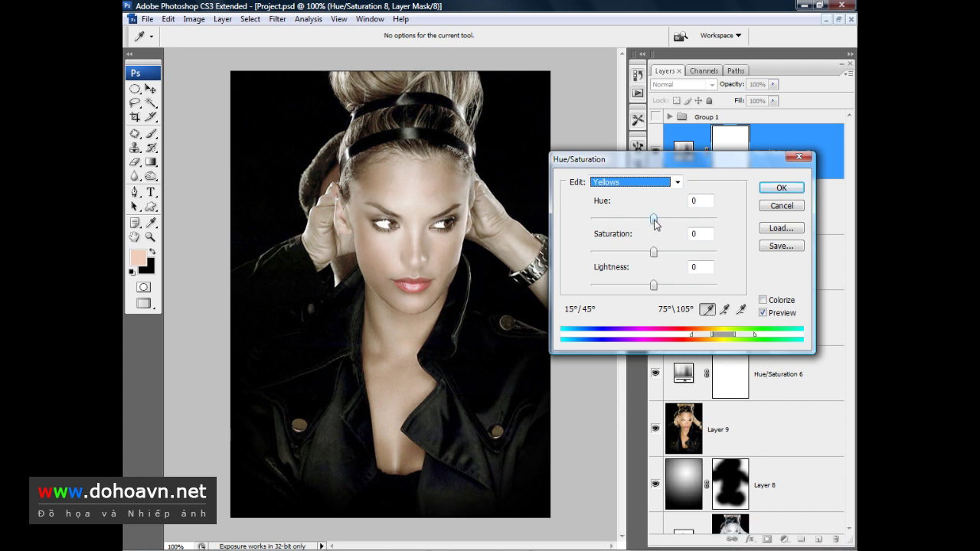
drag(653, 220, 605, 254)
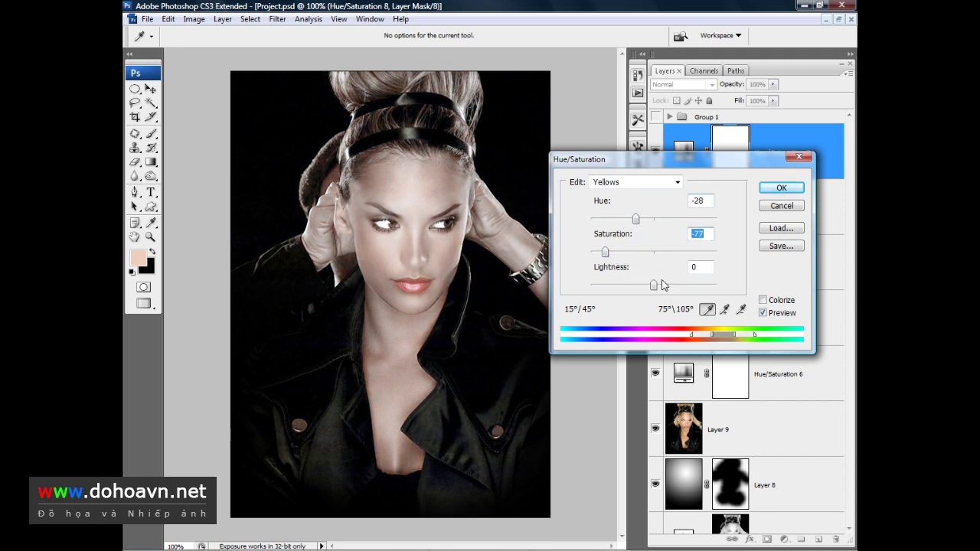
drag(653, 285, 727, 289)
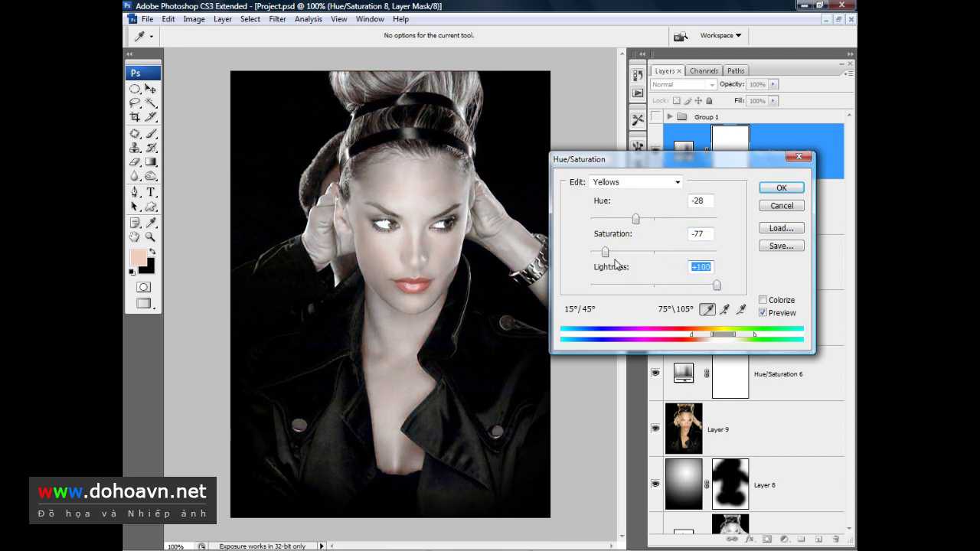
mouse_move(605, 253)
mouse_down()
mouse_move(624, 254)
mouse_move(592, 254)
mouse_move(614, 255)
mouse_up()
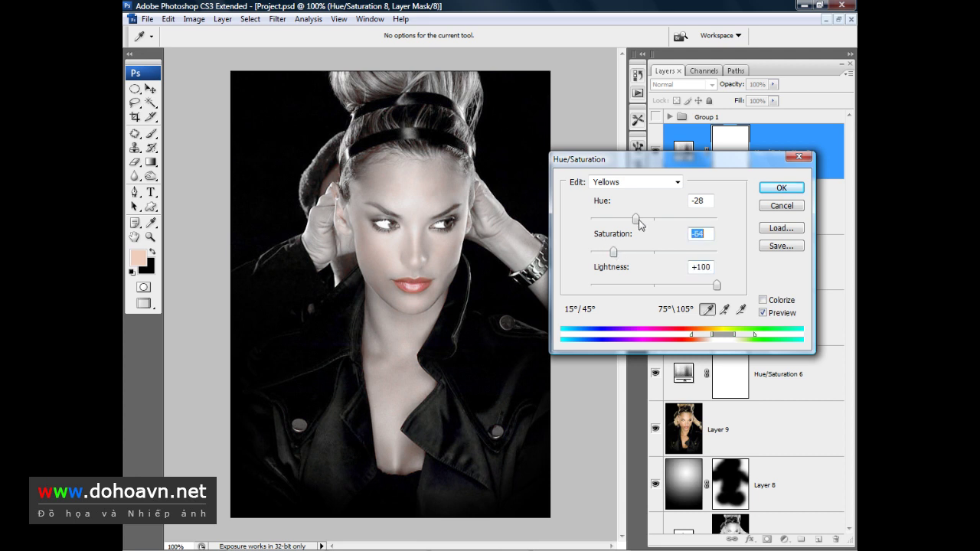
drag(640, 222, 636, 222)
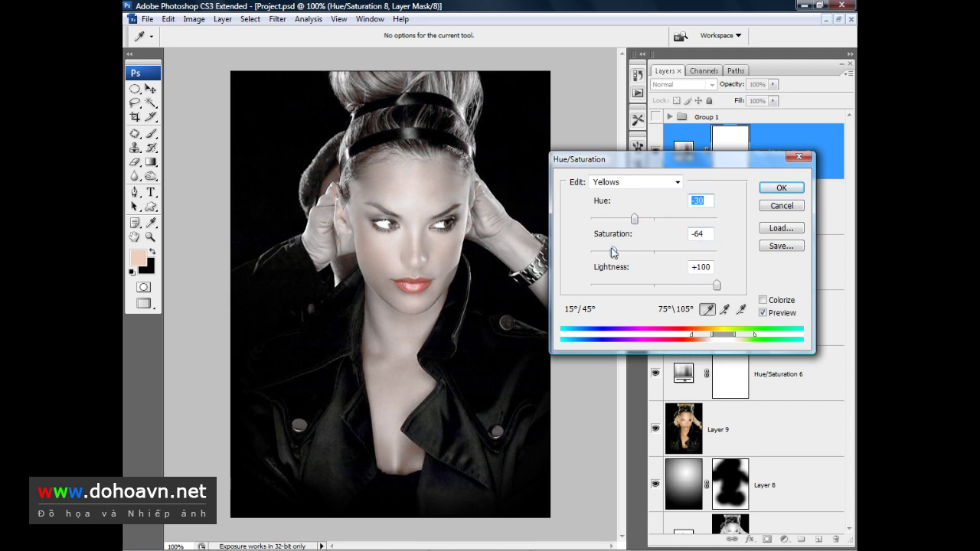
mouse_move(612, 253)
mouse_down()
mouse_move(586, 254)
mouse_move(676, 259)
mouse_move(615, 256)
mouse_up()
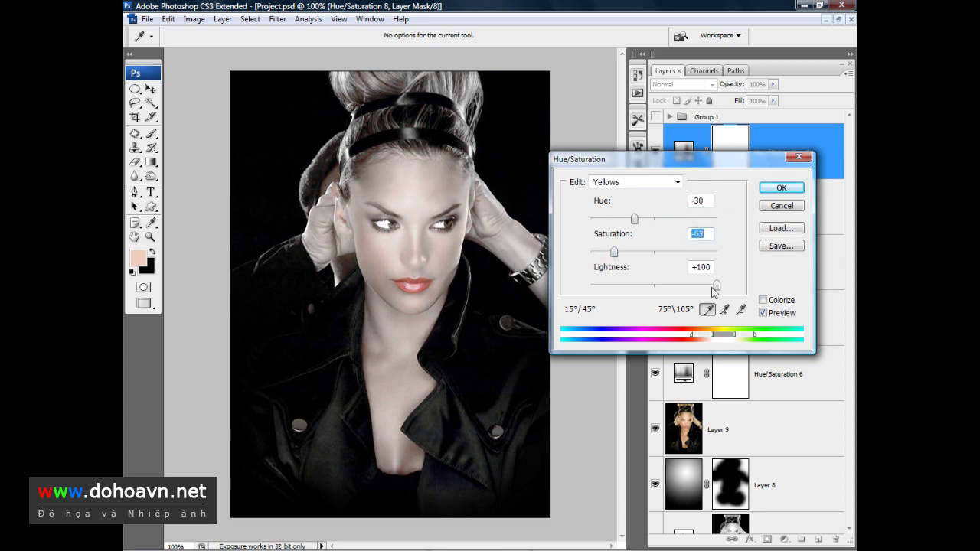
drag(717, 286, 728, 287)
click(781, 188)
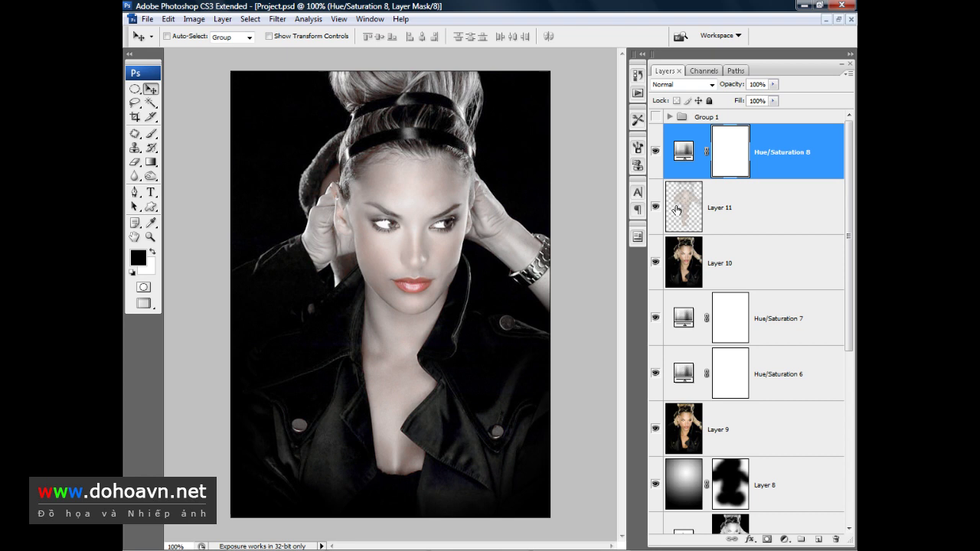
- Compare the image with Group 1 shown and hidden, leave the group hidden, and stamp all visible layers into a new layer
click(656, 117)
click(655, 117)
click(655, 117)
click(656, 117)
click(655, 117)
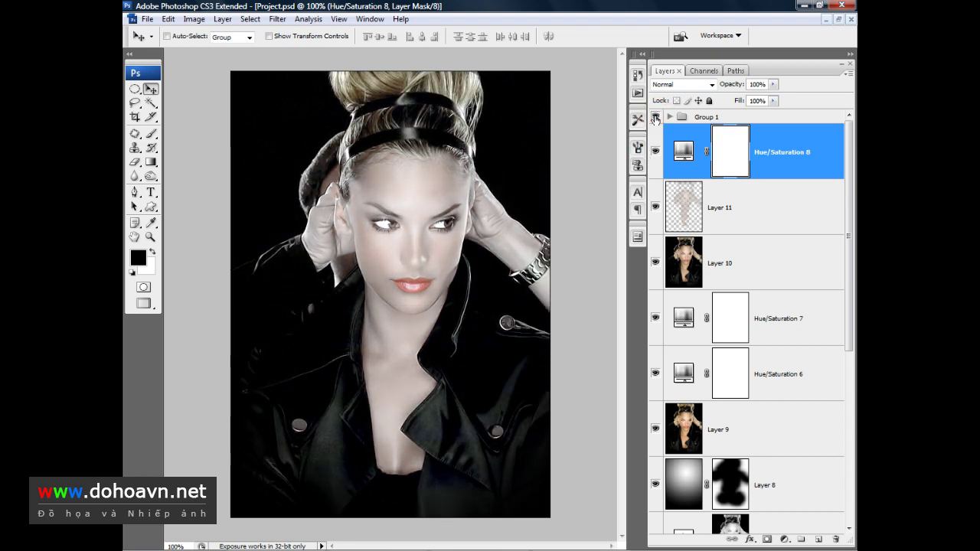
click(655, 117)
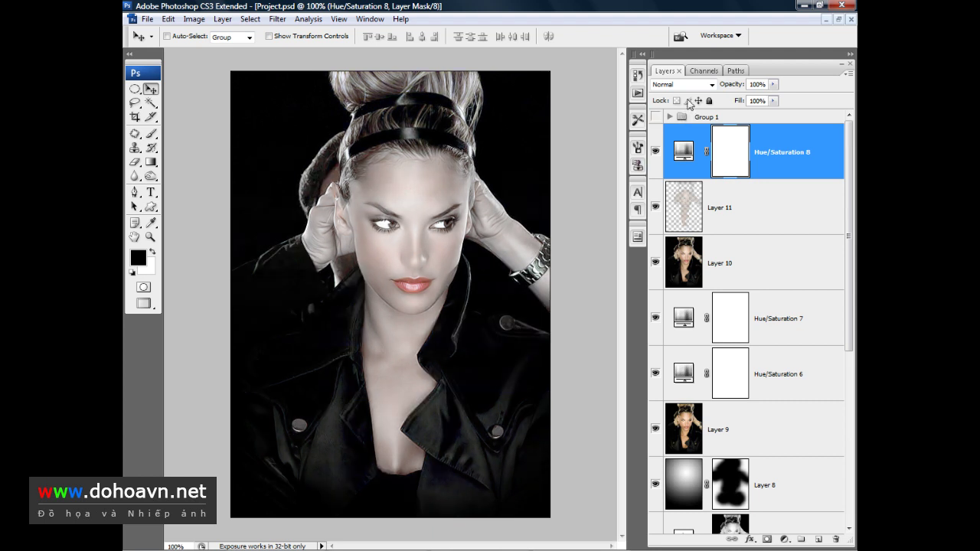
click(655, 118)
click(655, 117)
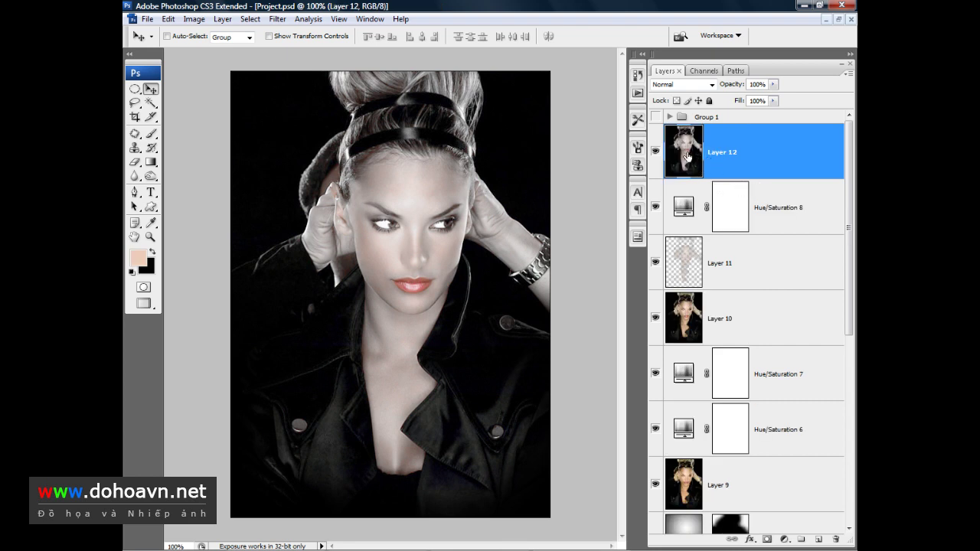
- Start the Topaz Sharpen filter on Layer 12, preview the face at 100 %, and set Line Accent to 0.51
click(278, 22)
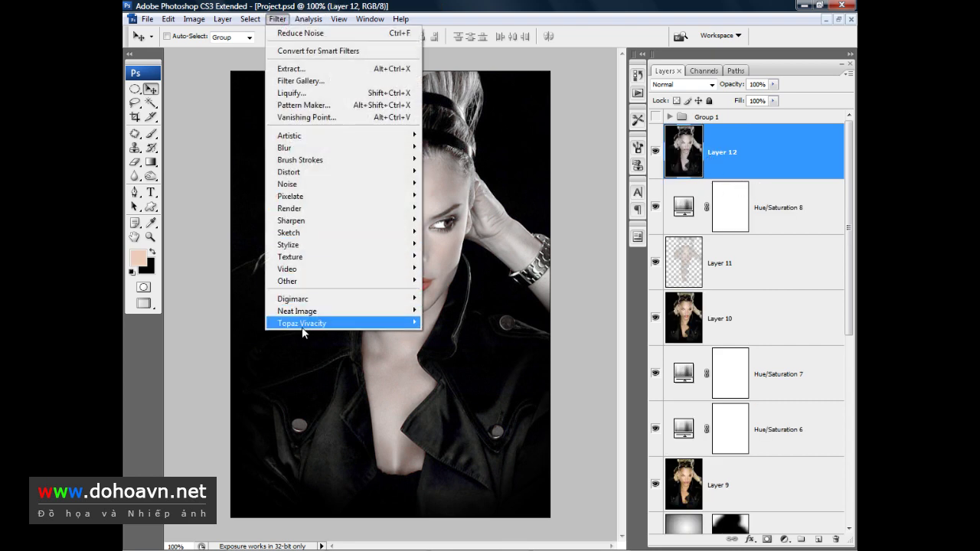
mouse_move(302, 327)
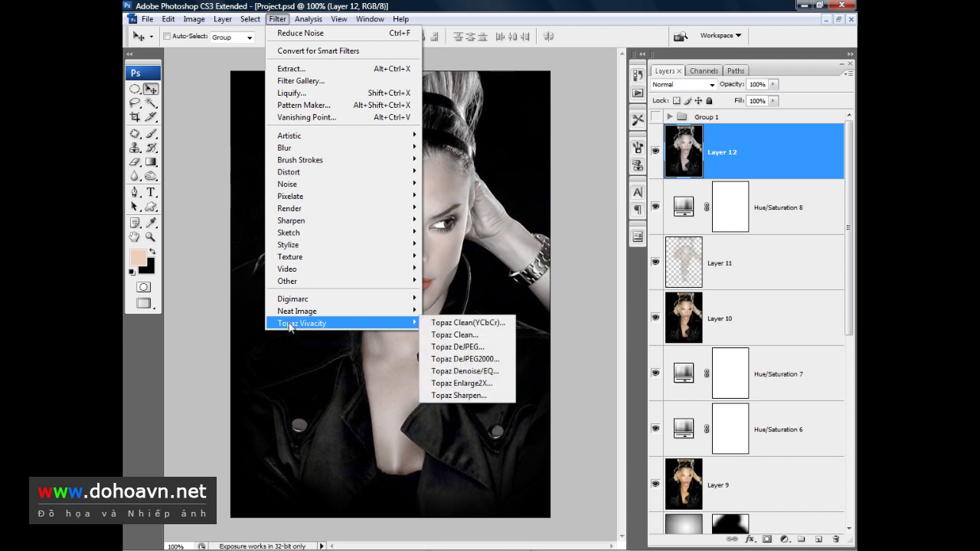
click(452, 396)
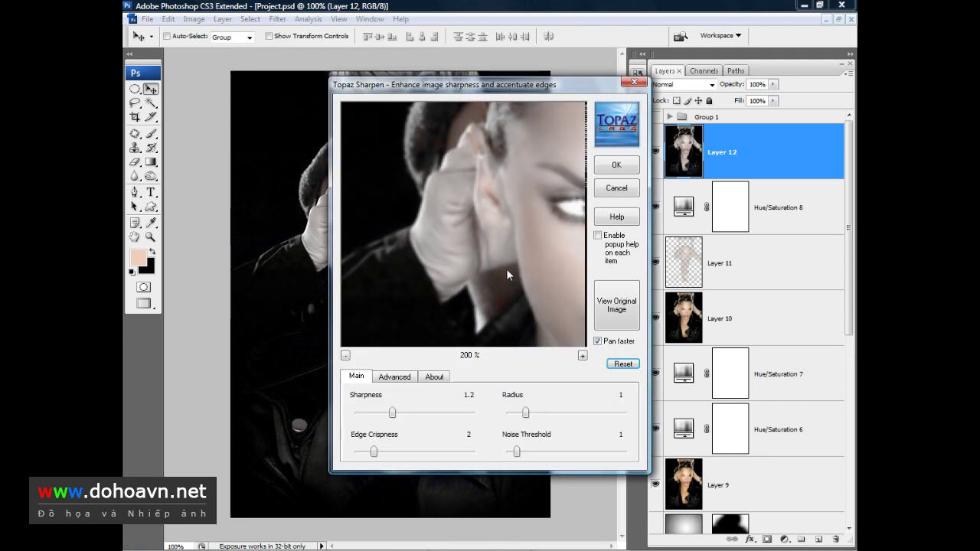
click(346, 356)
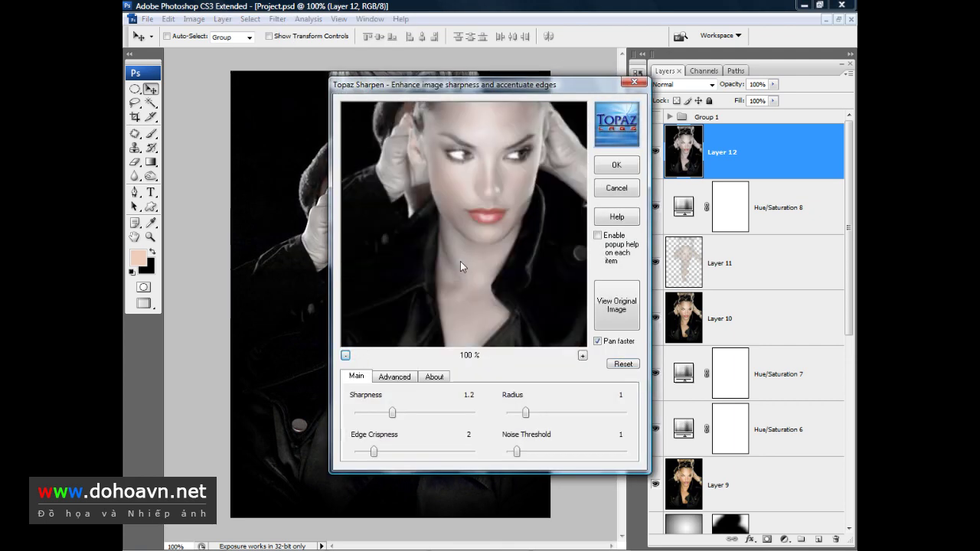
drag(505, 186, 486, 235)
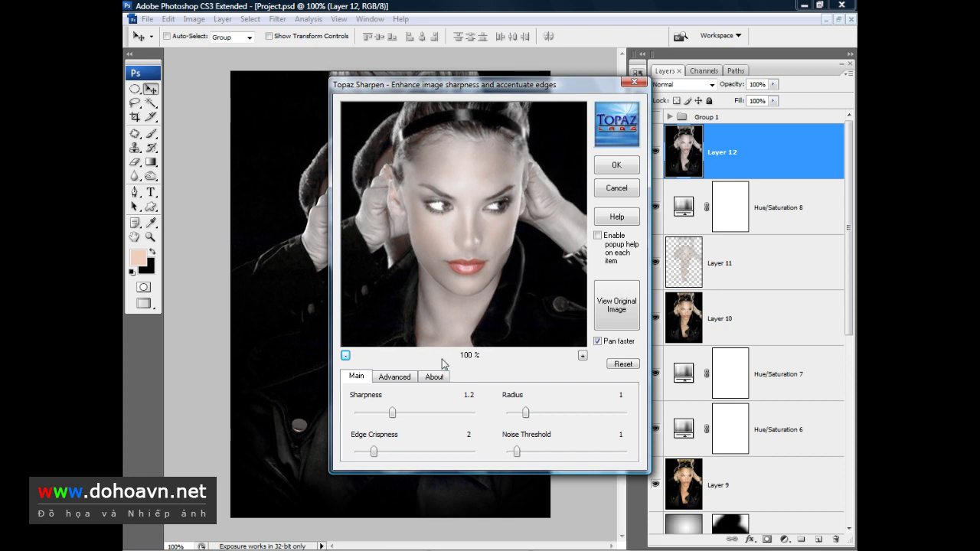
click(394, 381)
drag(357, 412, 418, 416)
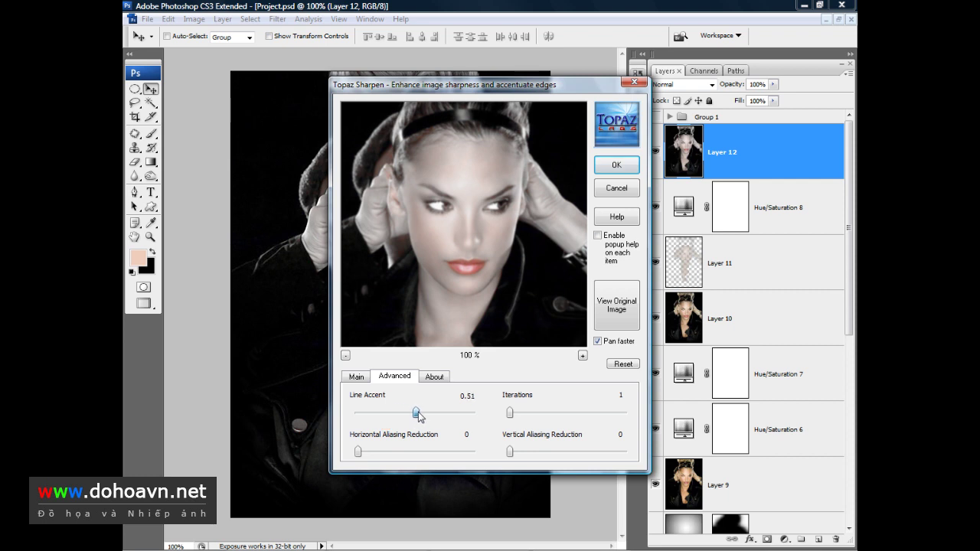
- Set the Topaz Sharpen sharpness to 1.81, check the hair and jacket in the preview, and apply the filter
click(358, 376)
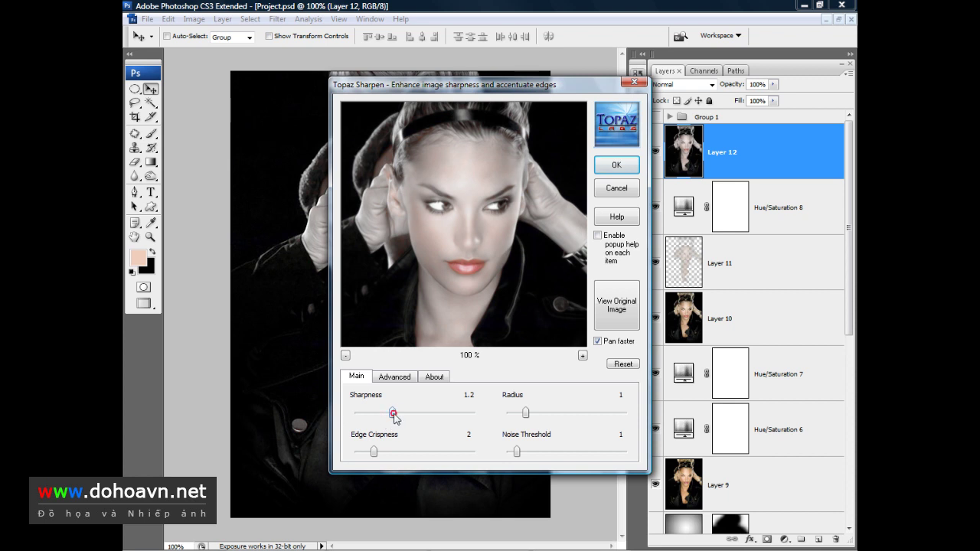
drag(392, 413, 408, 413)
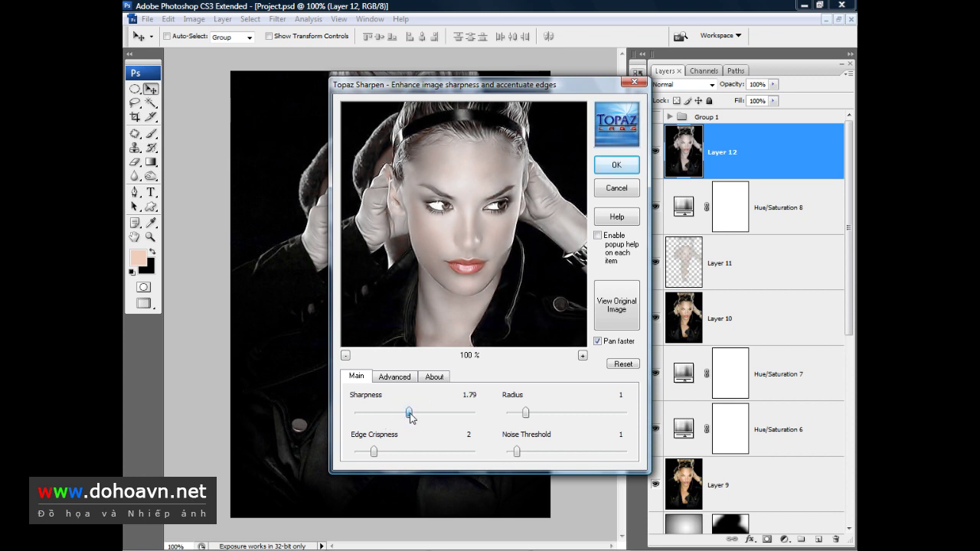
mouse_move(473, 254)
mouse_down()
mouse_move(481, 219)
mouse_move(475, 236)
mouse_up()
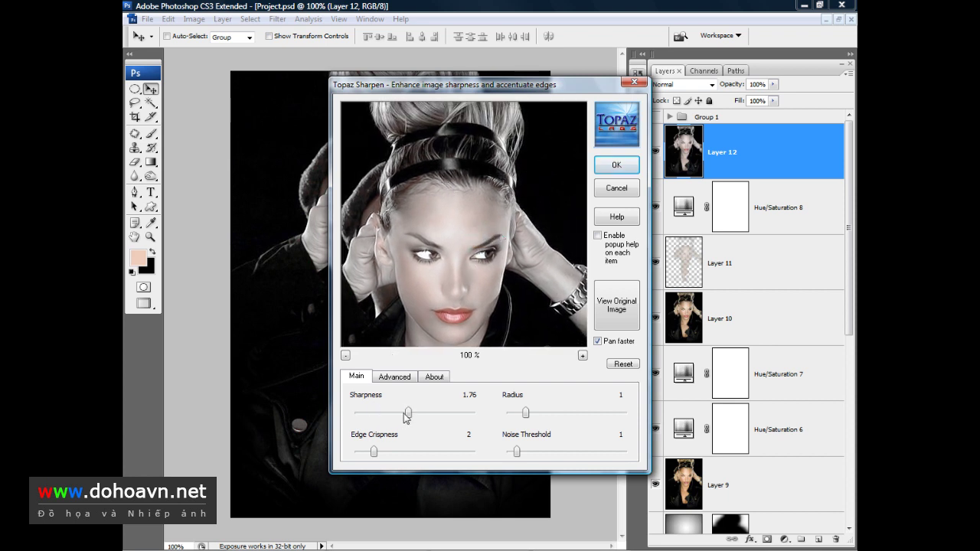
drag(408, 412, 411, 413)
drag(411, 412, 409, 414)
drag(457, 331, 477, 272)
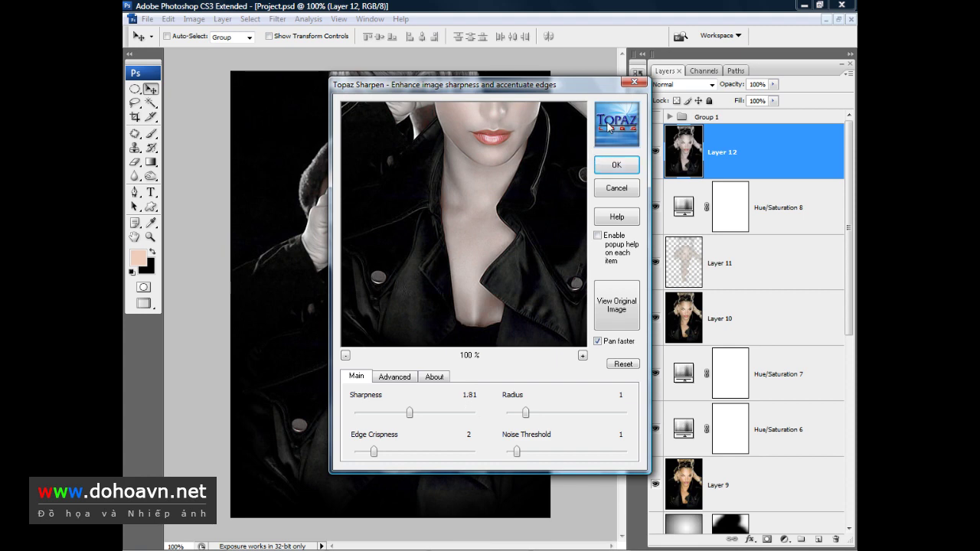
click(616, 165)
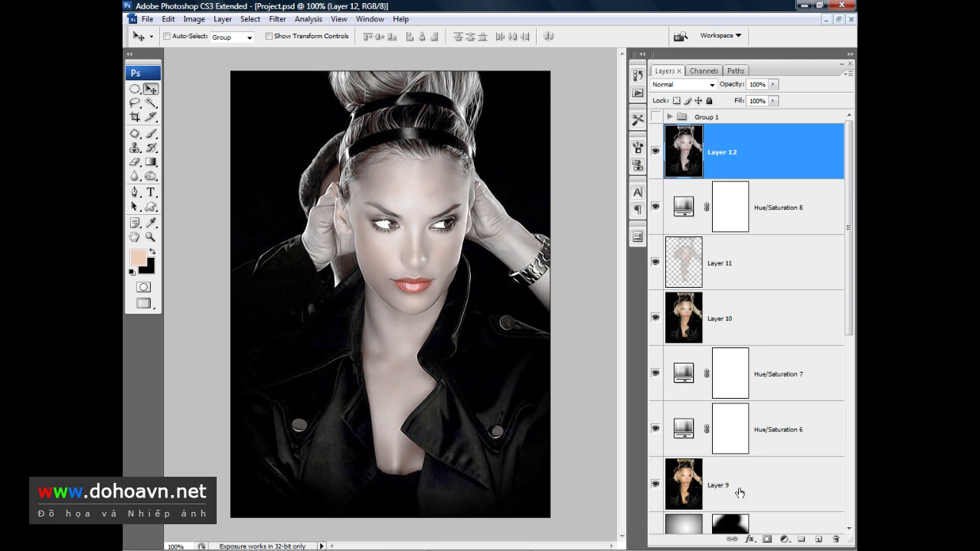
- Add a Curves adjustment layer above Layer 12 with RGB points at input 60, output 57 and input 166, output 181
click(786, 540)
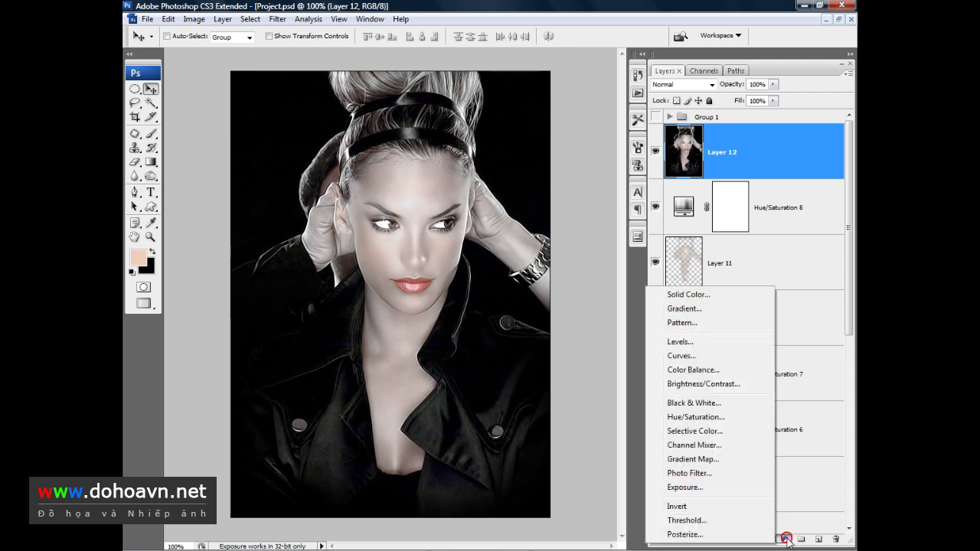
click(681, 356)
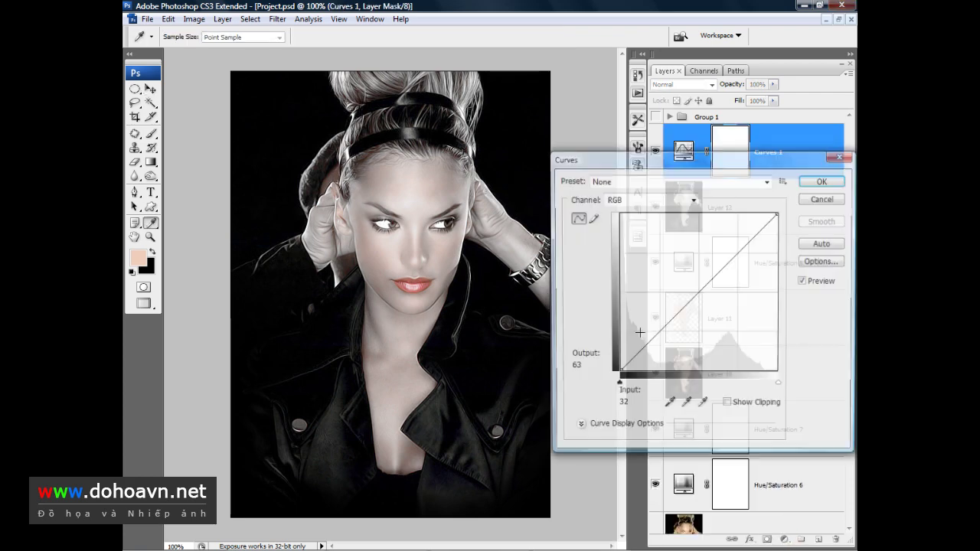
drag(625, 167, 613, 140)
drag(681, 267, 679, 263)
drag(639, 311, 641, 314)
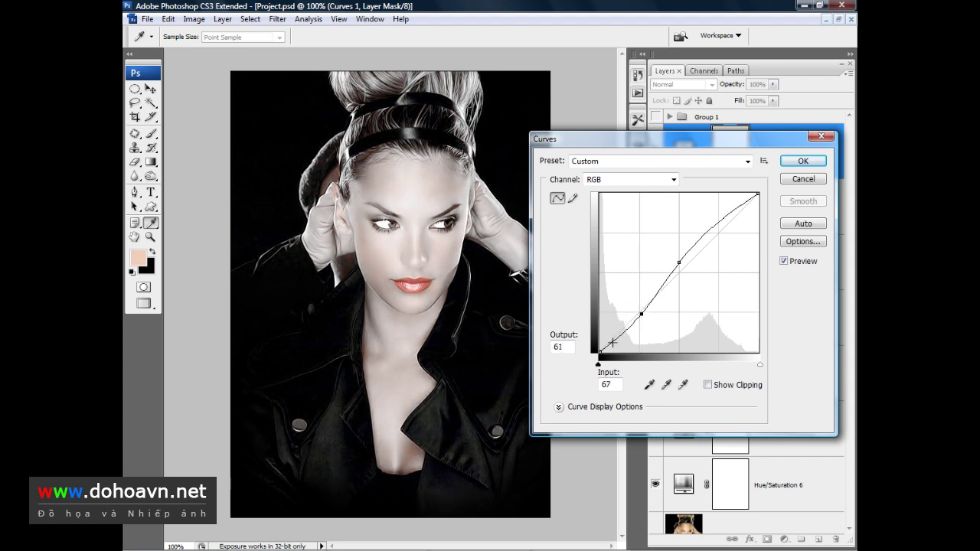
drag(640, 315, 637, 316)
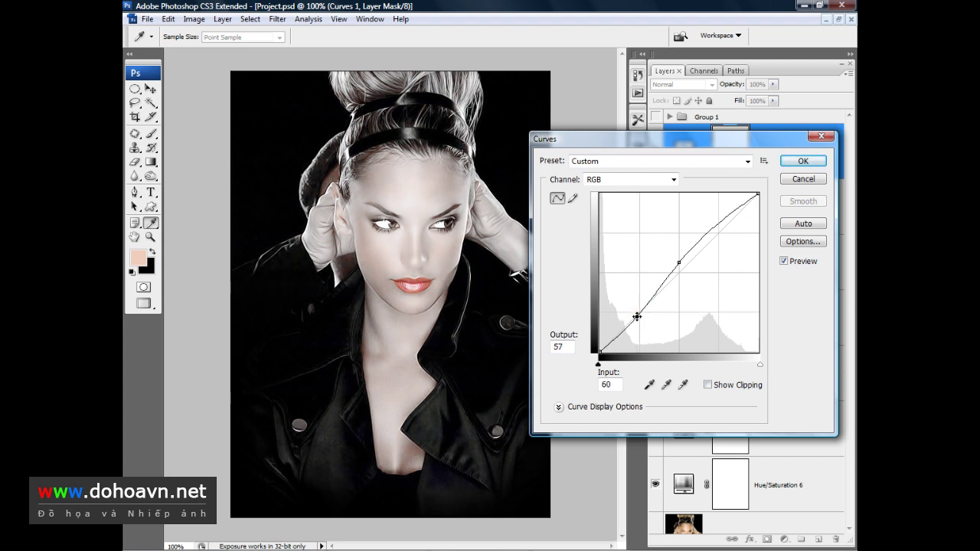
drag(680, 260, 703, 240)
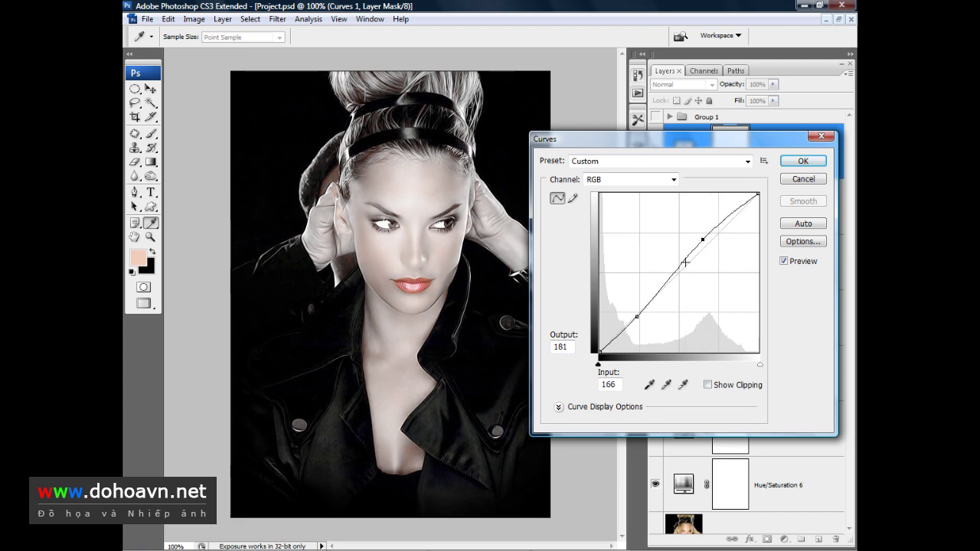
click(803, 161)
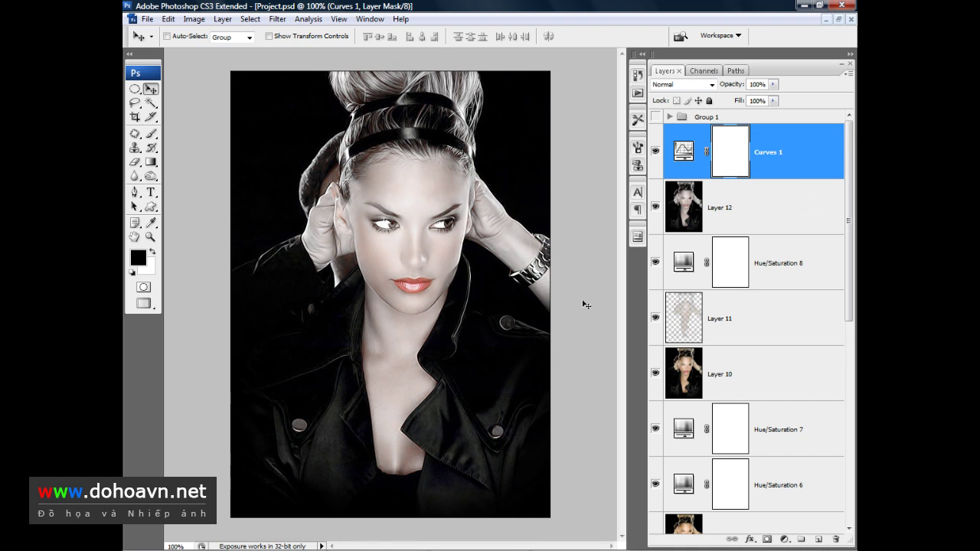
- Compare the image with Group 1 shown and hidden, leaving the group hidden
click(657, 117)
click(657, 117)
click(706, 215)
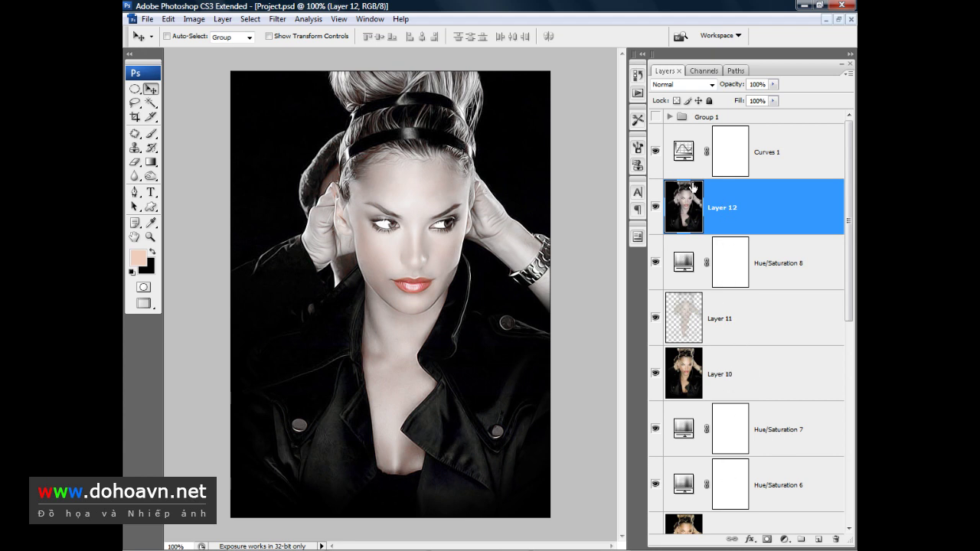
- Fade the Curves 1 mask over the hair with a linear black-to-transparent gradient from the image's top edge down to the forehead
click(726, 155)
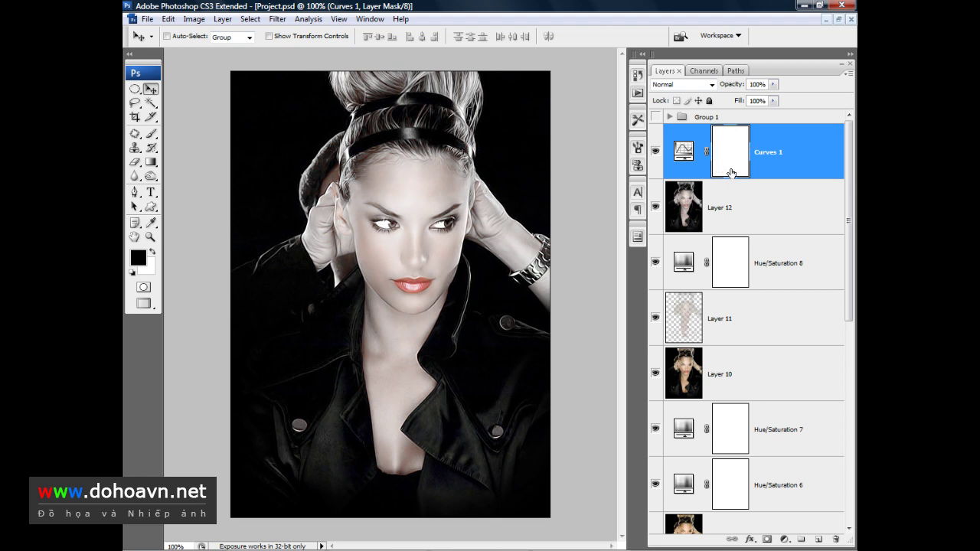
click(151, 161)
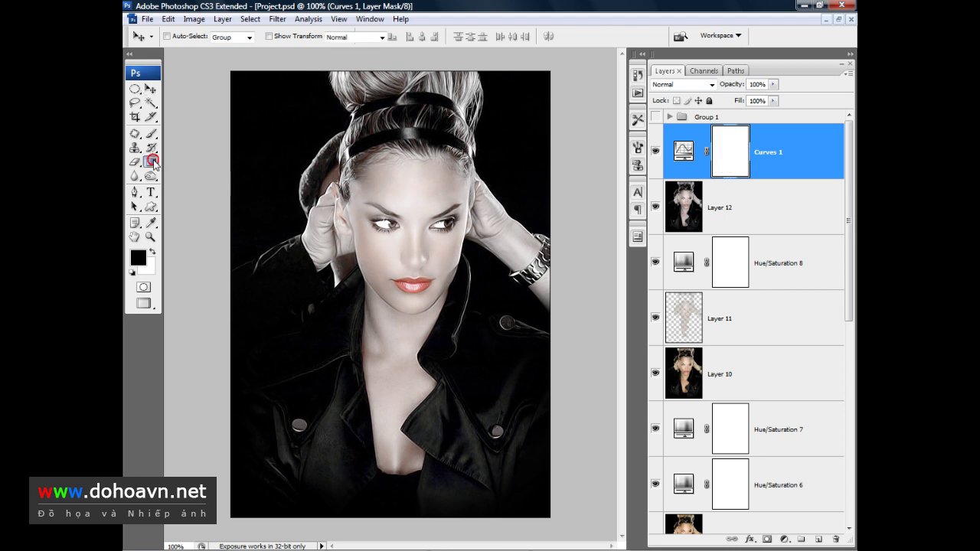
click(237, 36)
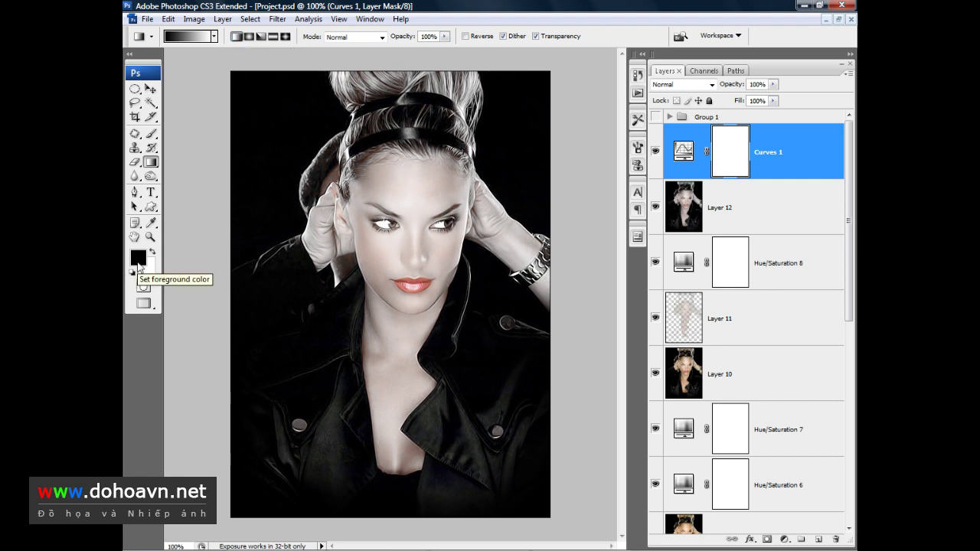
right_click(348, 139)
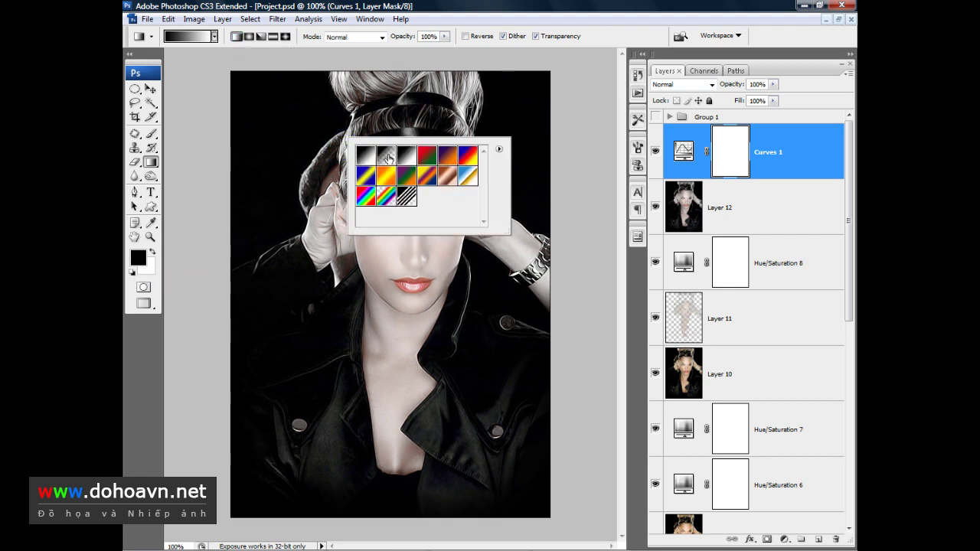
click(386, 158)
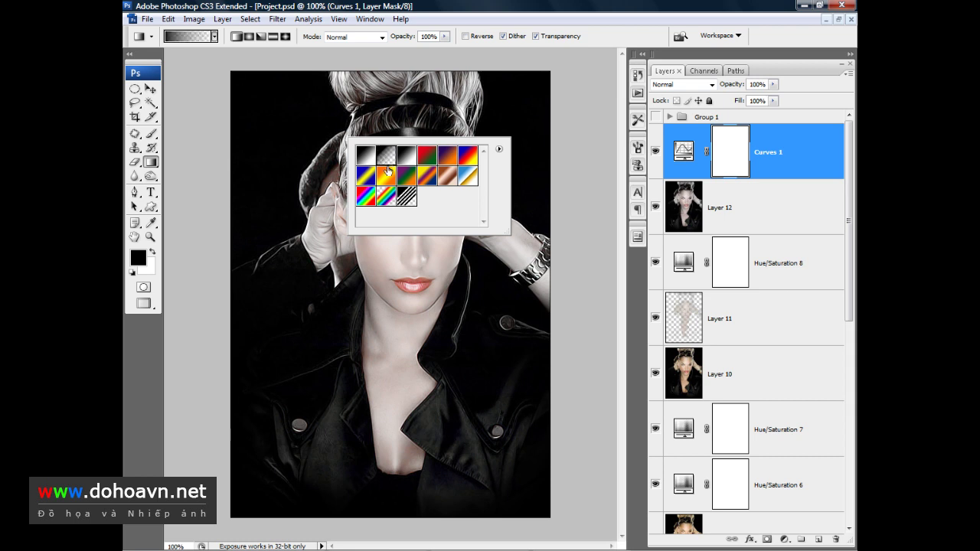
click(444, 63)
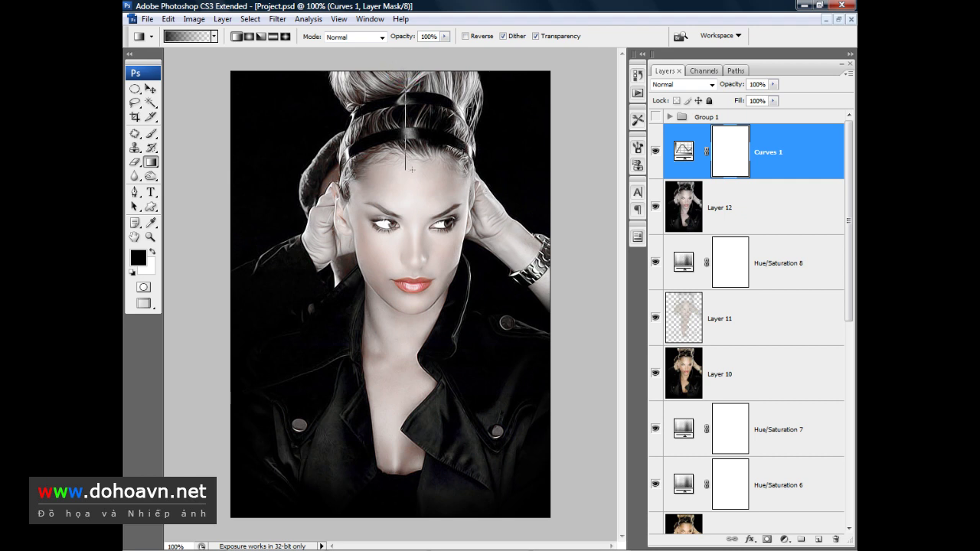
drag(412, 169, 410, 170)
- Add a layer mask to Layer 12 and draw a black-to-transparent gradient on it from the top edge to the forehead
click(722, 208)
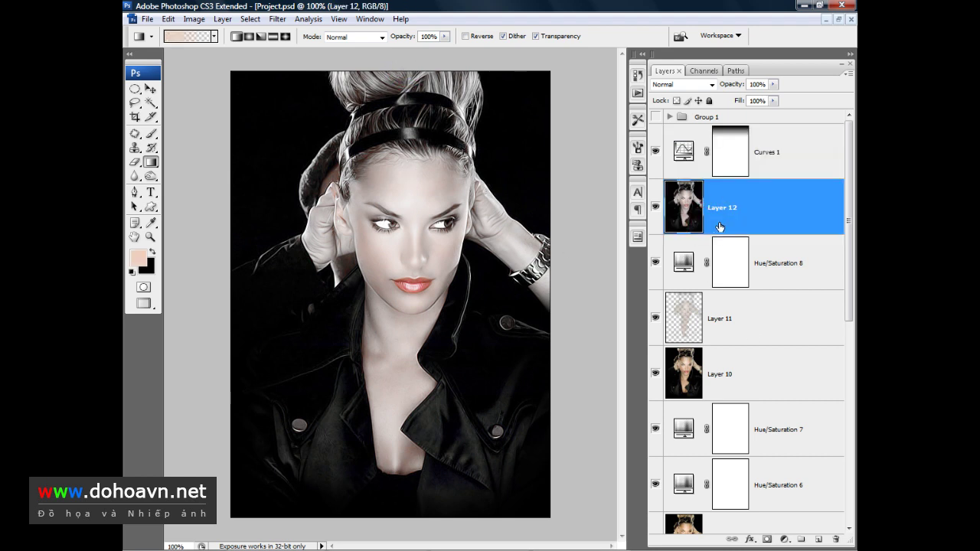
click(767, 540)
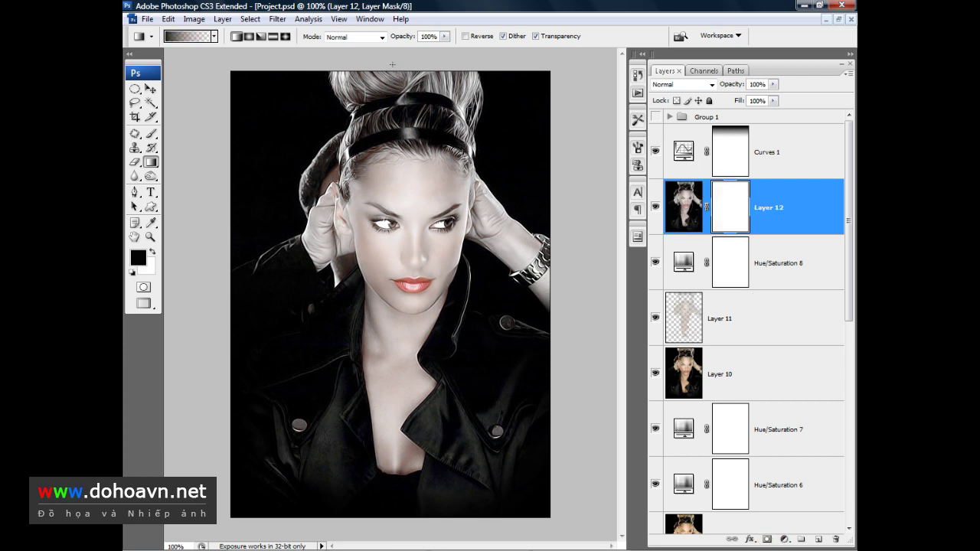
drag(404, 76, 401, 164)
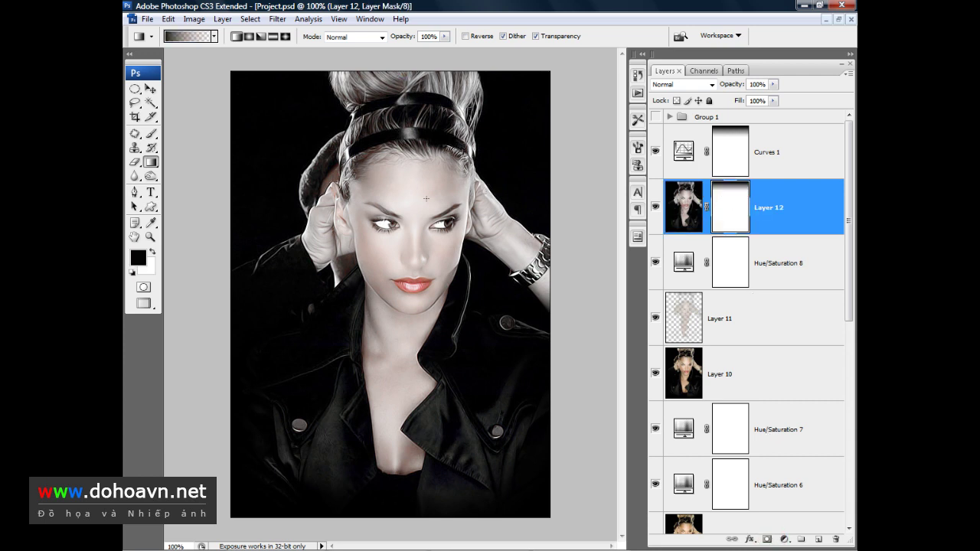
- Mask Hue/Saturation 8 off the hair with two overlapping black-to-transparent gradients running from the top edge down to the forehead
click(732, 274)
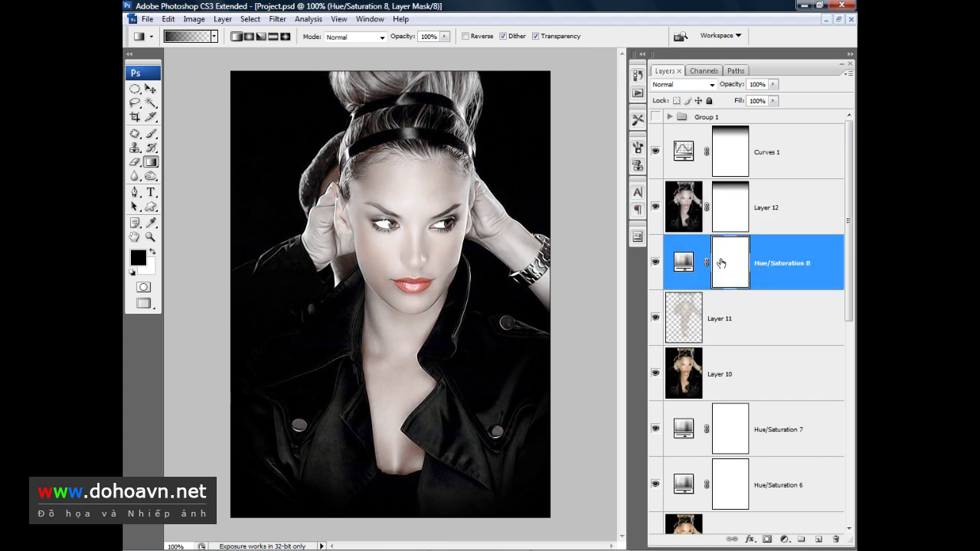
click(766, 540)
key(ctrl+z)
drag(406, 70, 408, 157)
drag(411, 119, 408, 199)
- Delete the layer mask from Layer 12
click(731, 207)
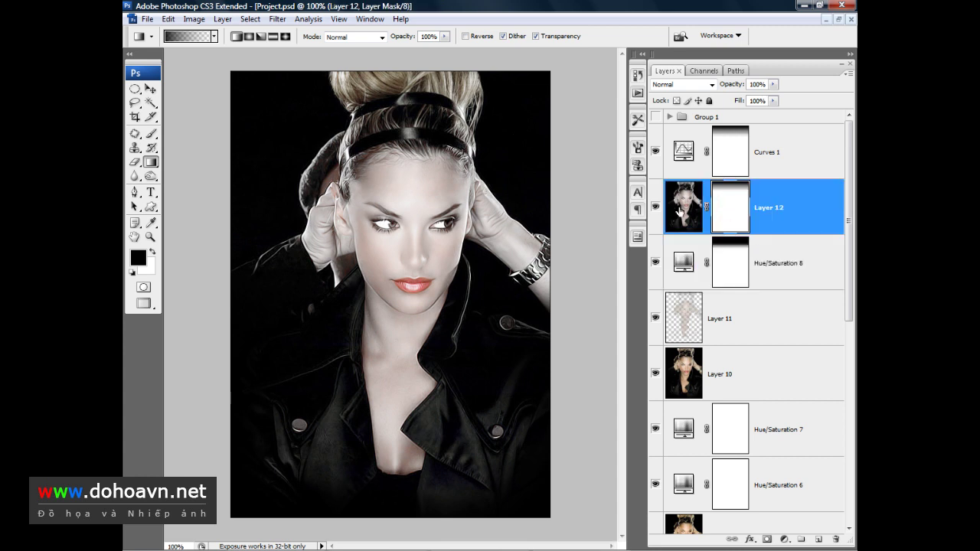
right_click(728, 204)
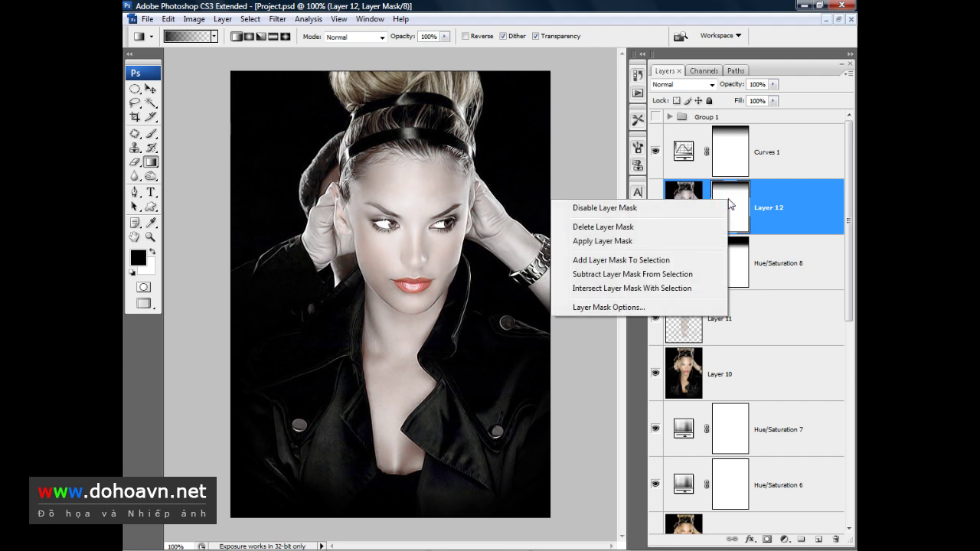
click(682, 201)
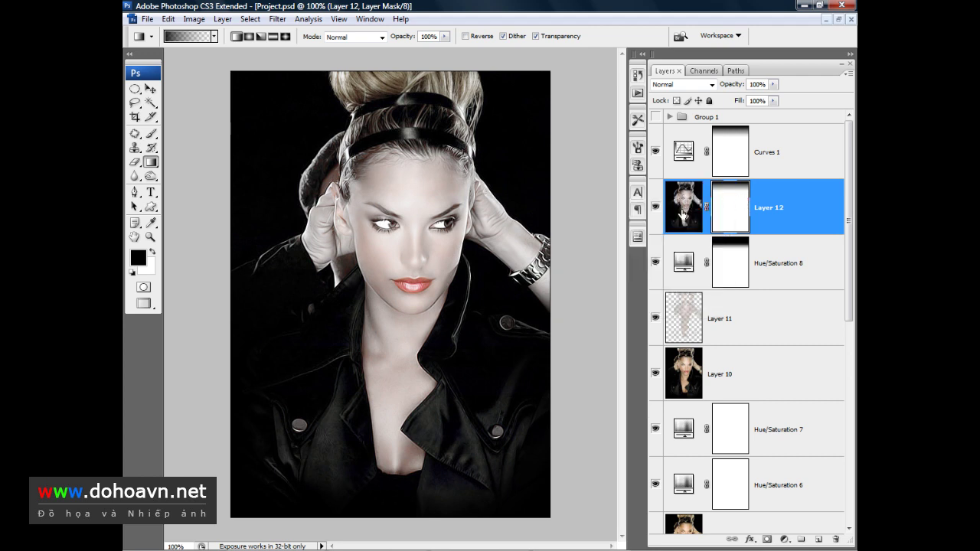
right_click(719, 204)
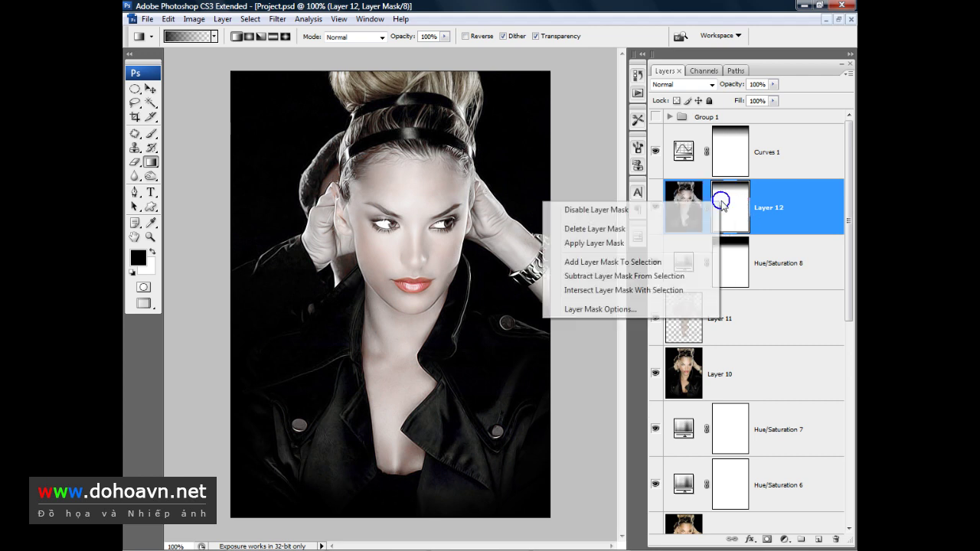
click(595, 228)
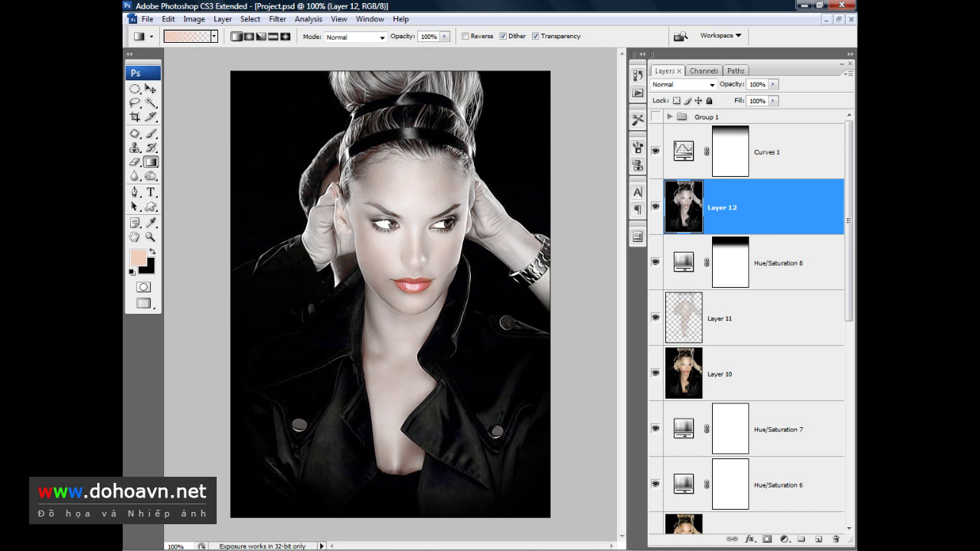
- Replace Layer 12 with a fresh stamp of all visible layers and reapply the last Topaz Sharpen filter to it
drag(689, 214, 836, 539)
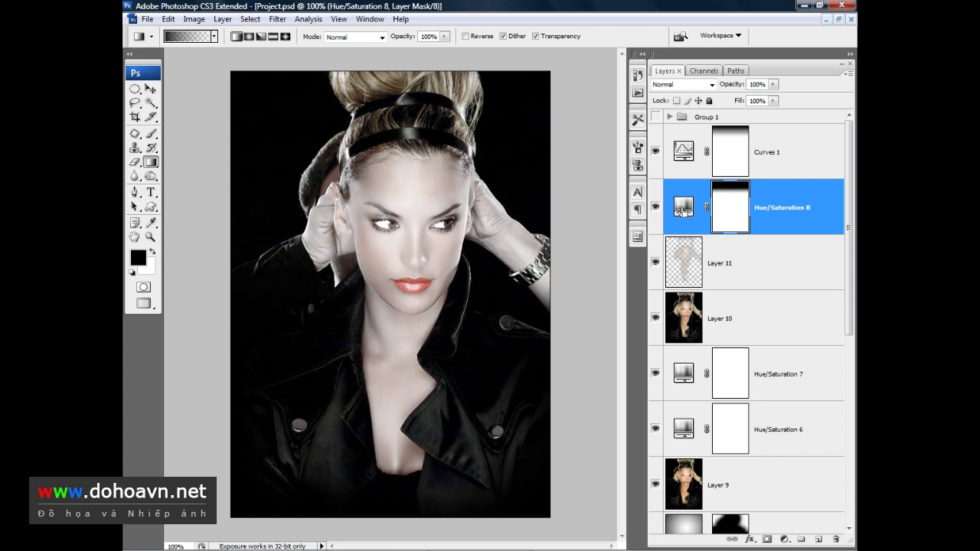
key(ctrl+z)
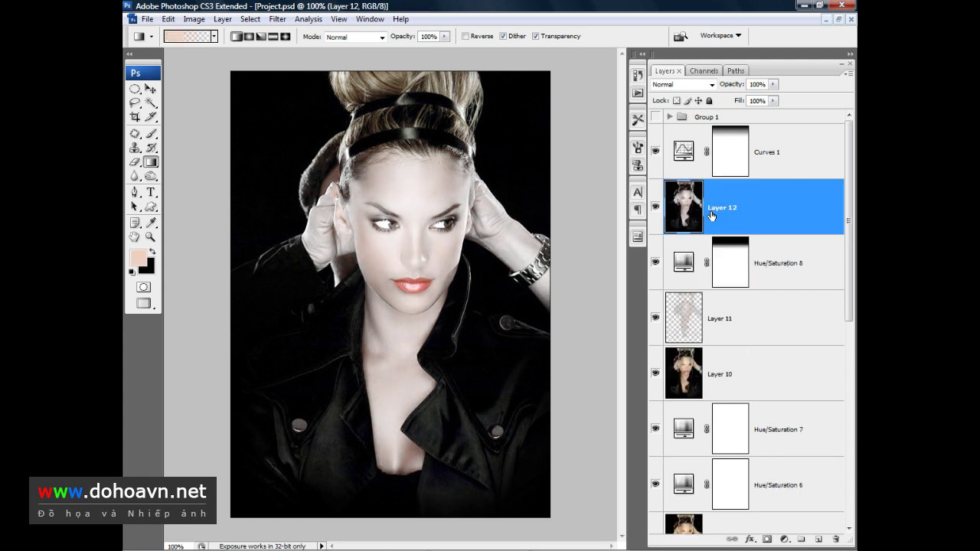
click(277, 19)
click(295, 34)
- Compare the image with the Curves 1 layer hidden and shown, leaving the layer visible
click(655, 151)
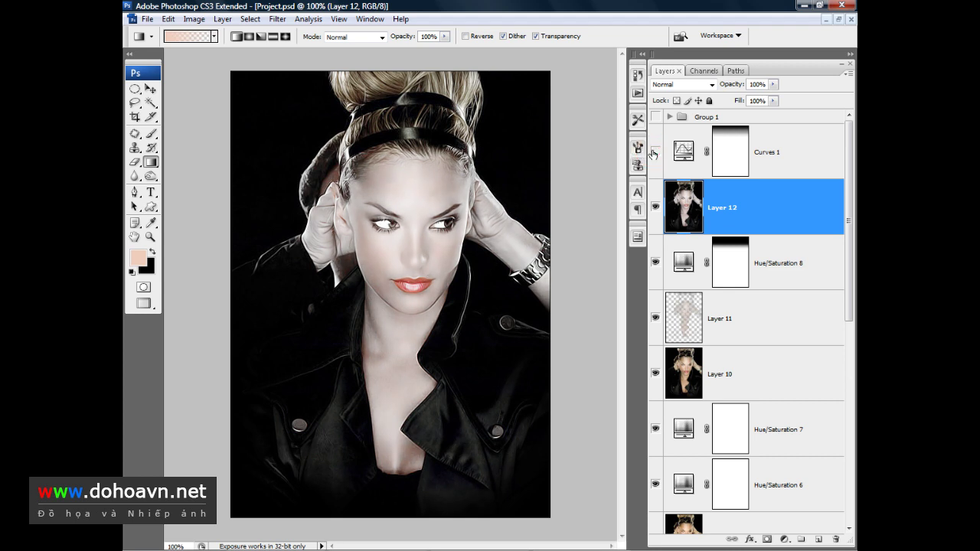
click(654, 151)
click(654, 151)
click(654, 150)
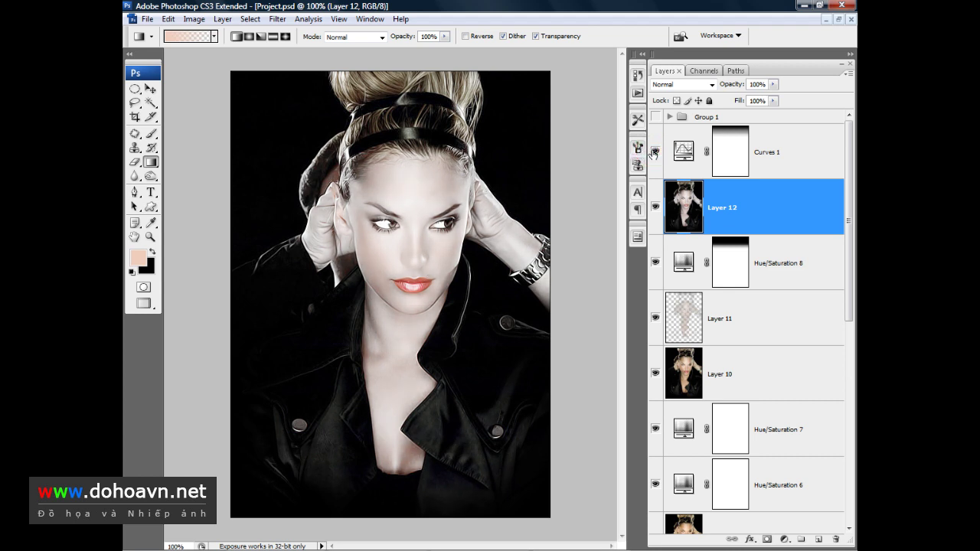